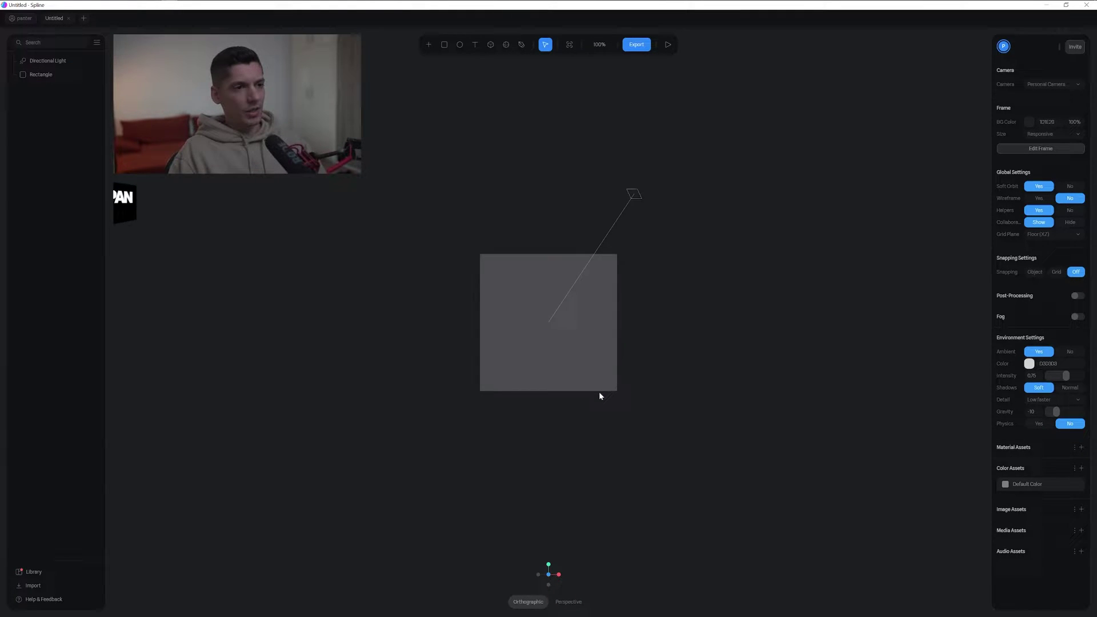
Delete the default rectangle and change the frame's background color to a light periwinkle blue
left_click(597, 368)
key("Delete")
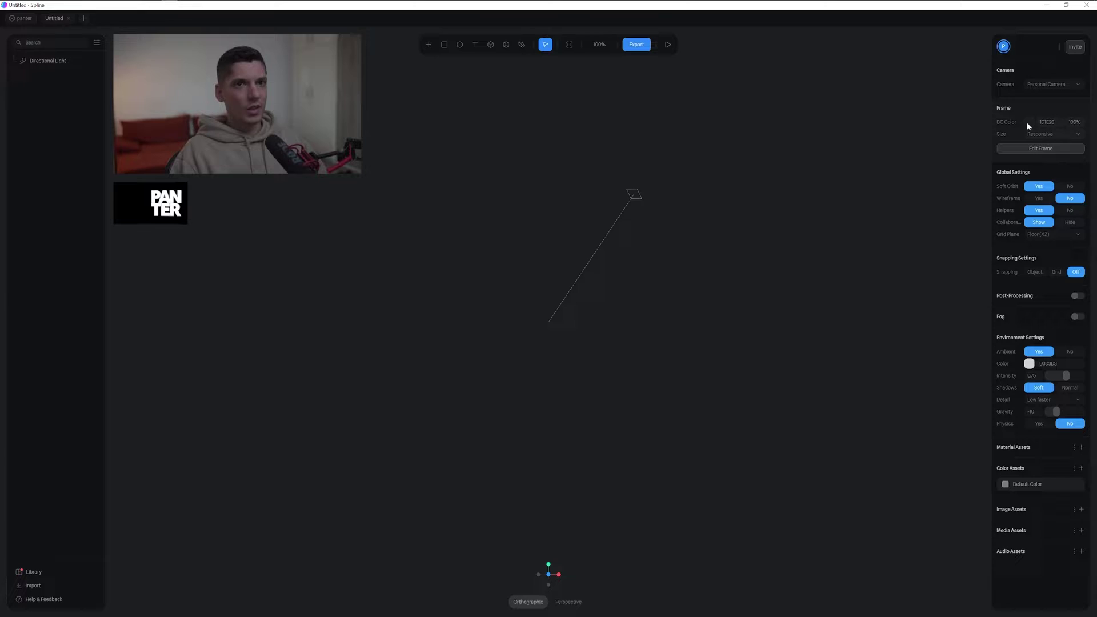
left_click(1026, 123)
left_click_drag(1024, 144, 1018, 142)
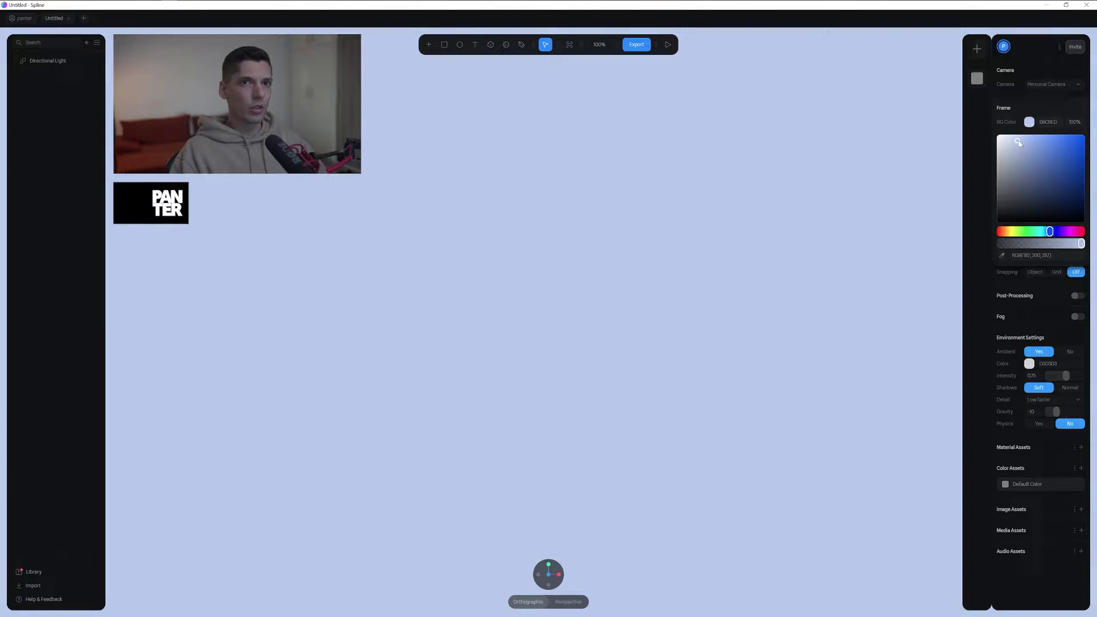
left_click(1006, 116)
Draw a cube about 37 wide, stretch it to about 302 tall, and round its corners to the maximum
left_click(490, 45)
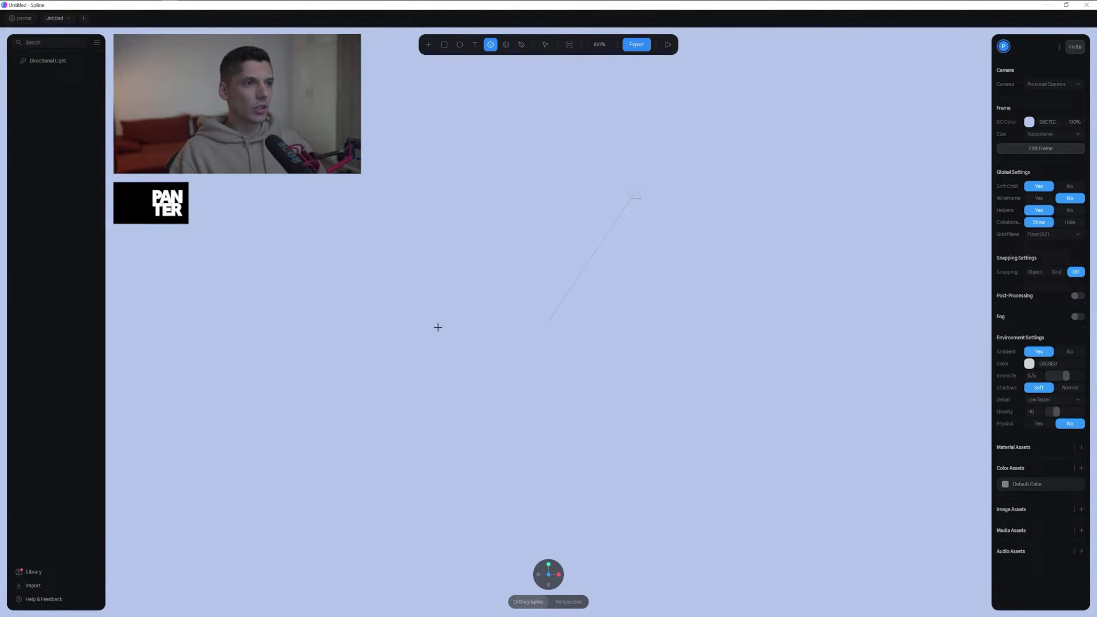
mouse_move(490, 324)
left_mouse_down()
mouse_move(506, 340)
mouse_move(522, 335)
left_mouse_up()
scroll(506, 340, "up", 5)
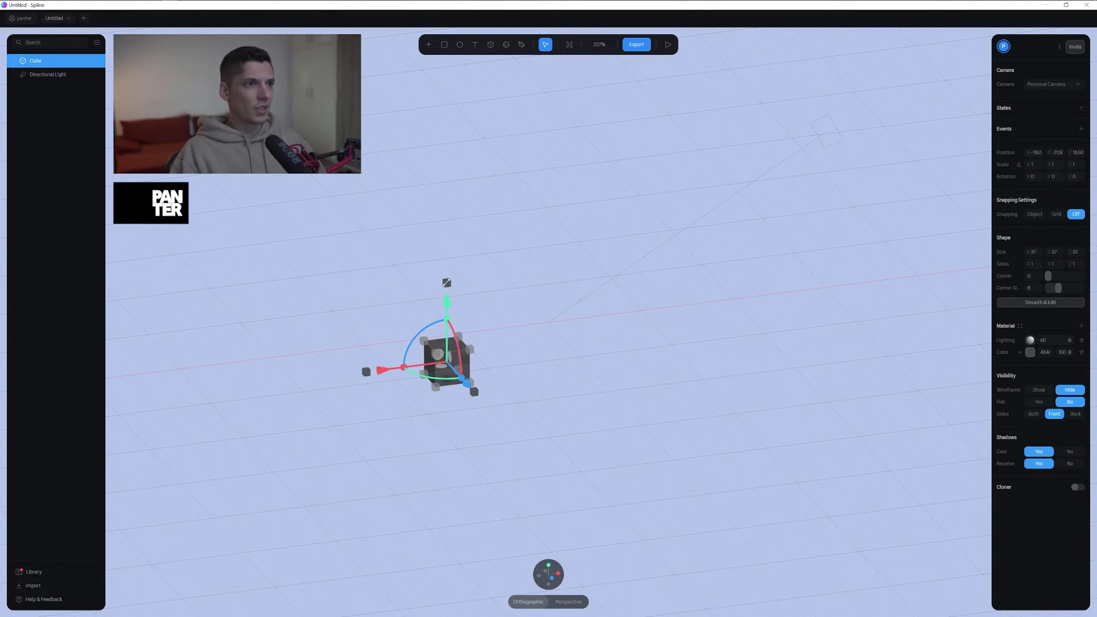
left_click_drag(447, 282, 446, 44)
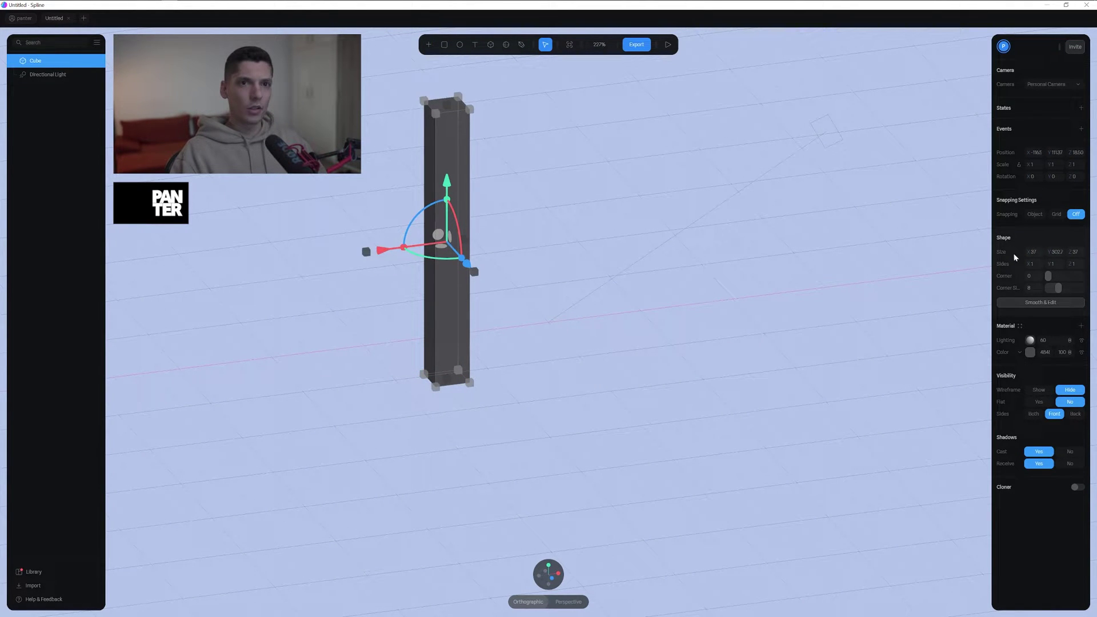
left_click_drag(1048, 276, 1095, 278)
right_click_drag(554, 171, 516, 191)
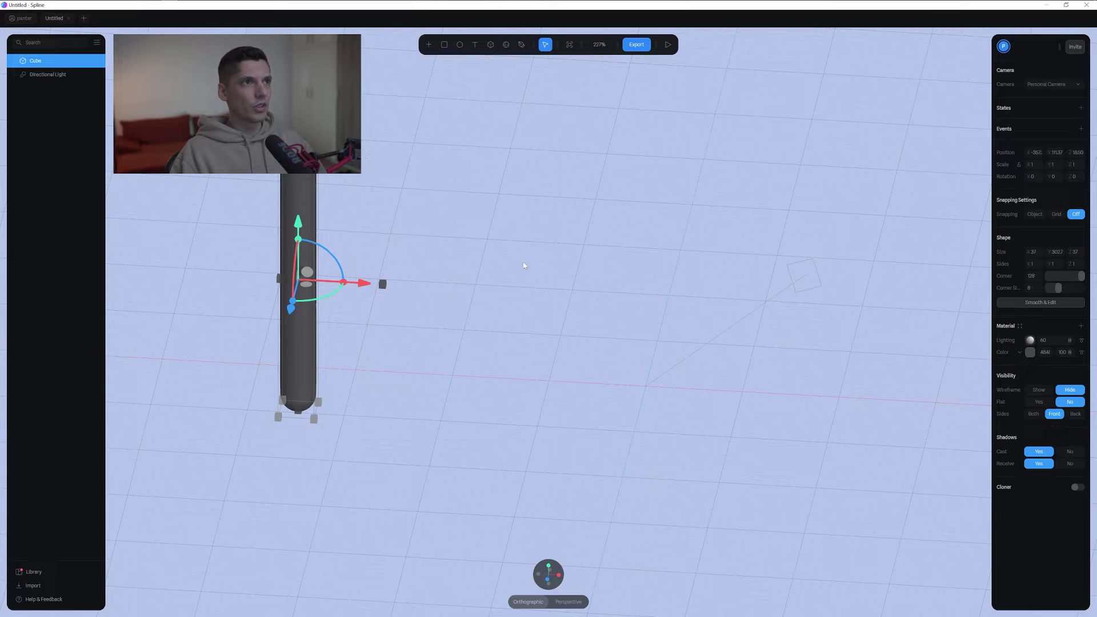
Draw a sphere about 184 in diameter beside the rounded bar
left_click(506, 44)
left_click_drag(511, 272, 622, 361)
left_click_drag(550, 266, 480, 379)
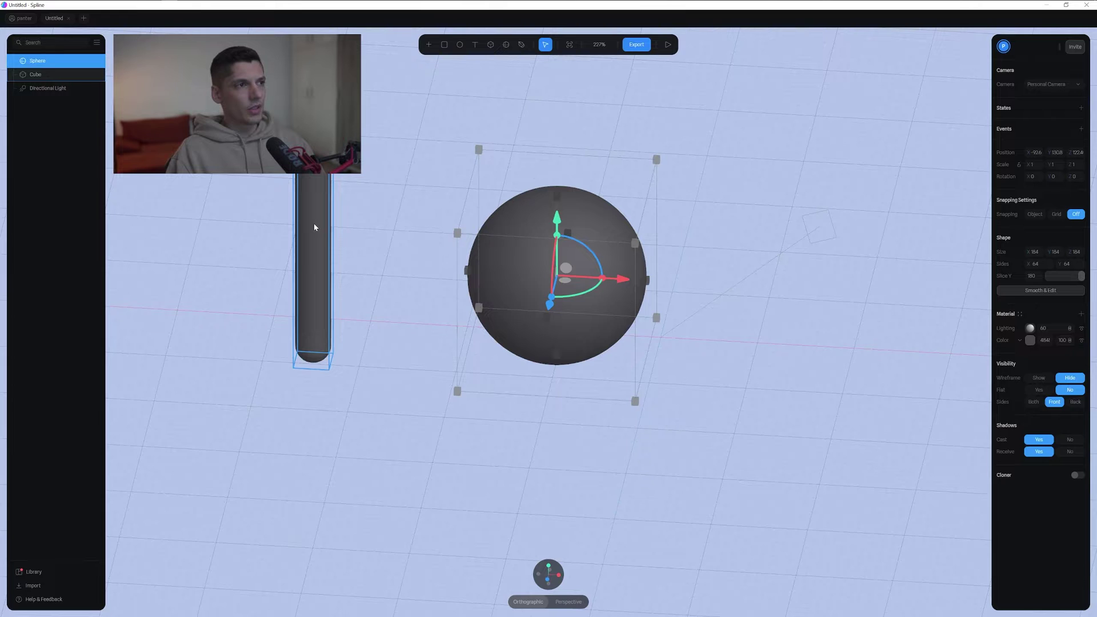
Enable the cloner on the rounded bar, with type Object and the sphere as its target object
left_click(314, 227)
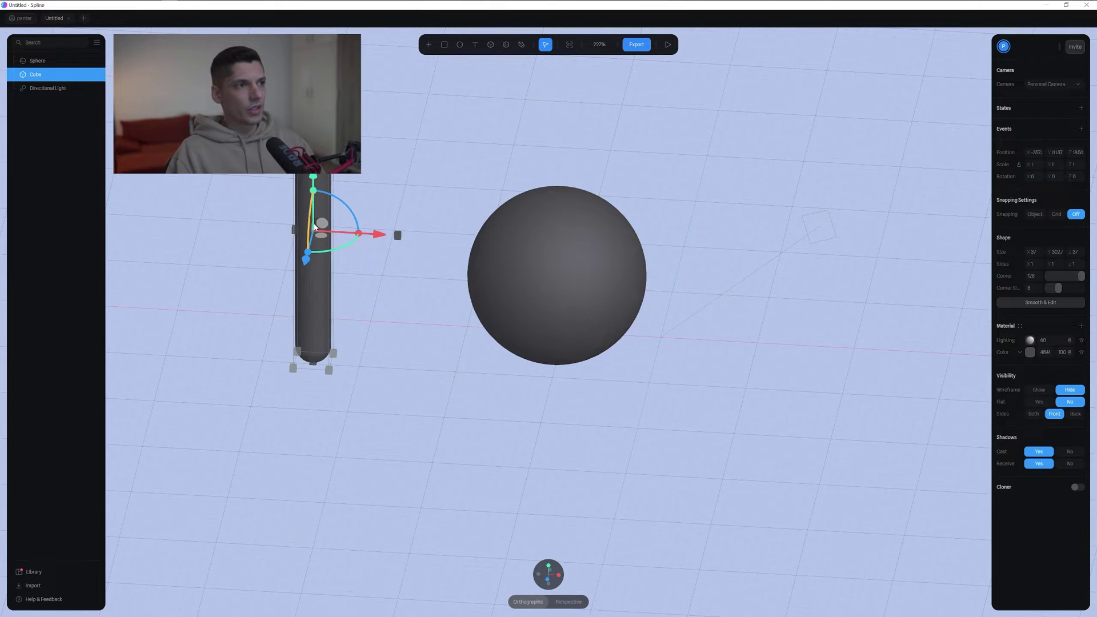
left_click(1079, 489)
left_click(1042, 502)
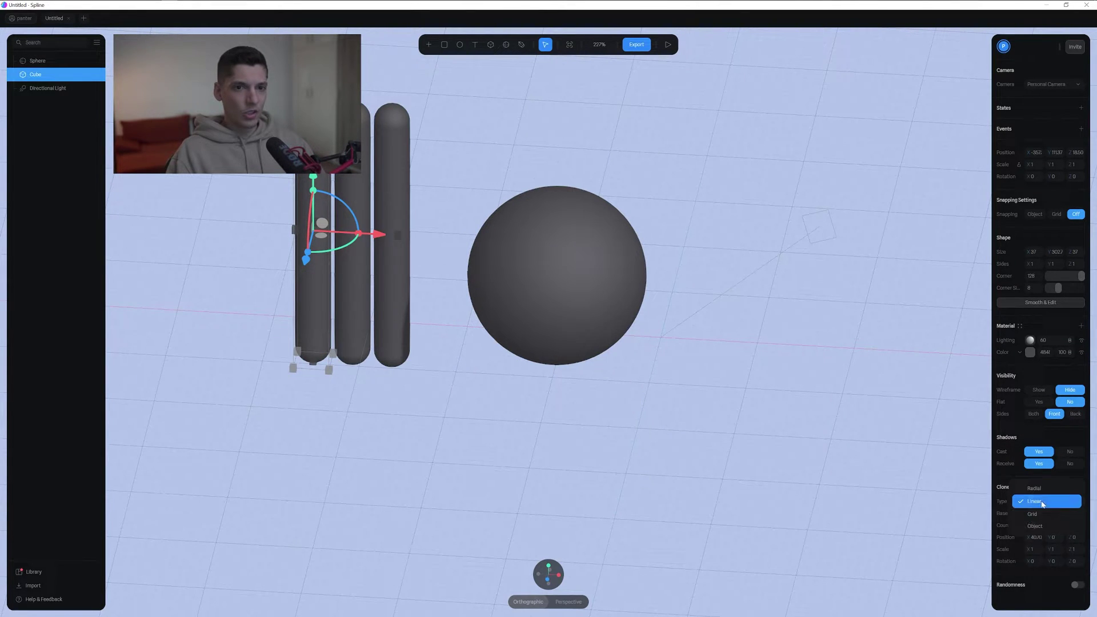
left_click(1043, 526)
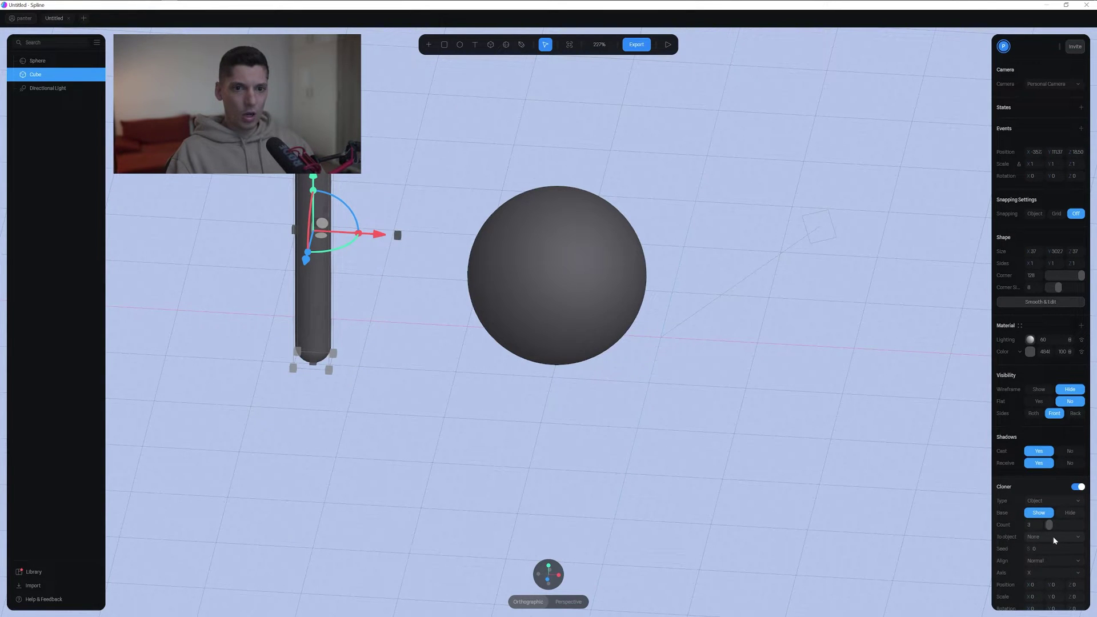
left_click(1056, 538)
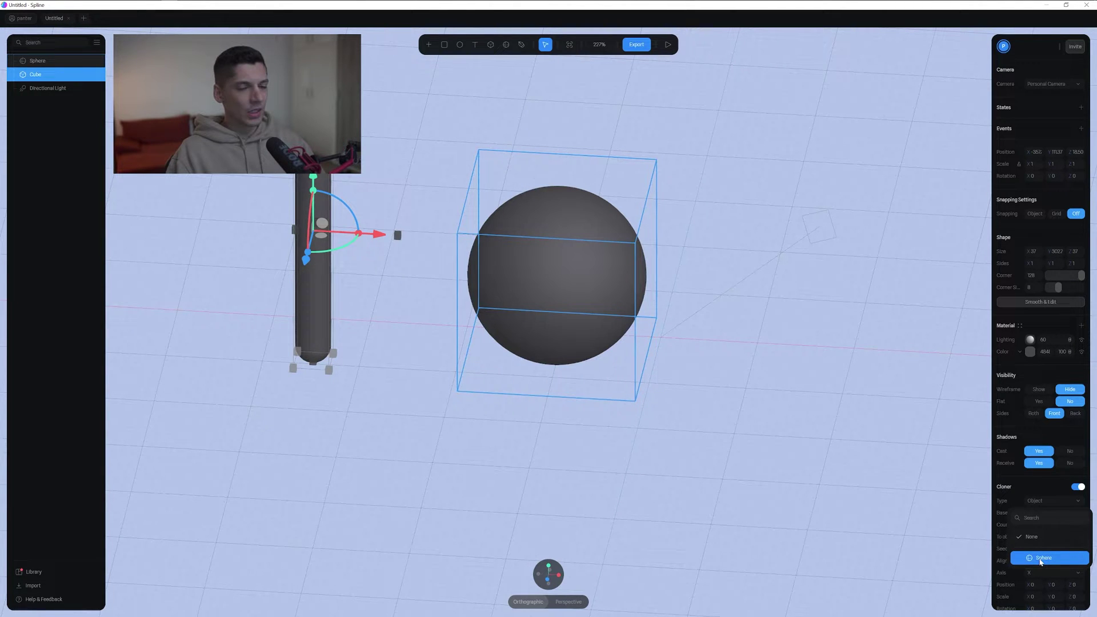
left_click(1040, 559)
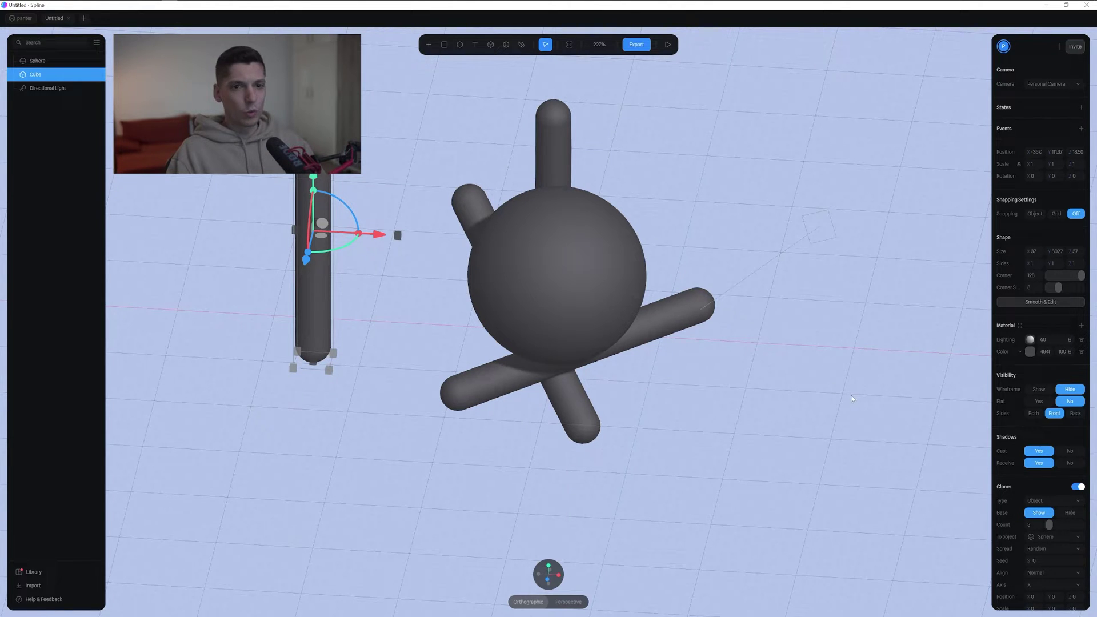
Raise the clone count to the maximum and set the alignment axis to Y so the bars radiate from the sphere
left_click_drag(1049, 524, 1080, 524)
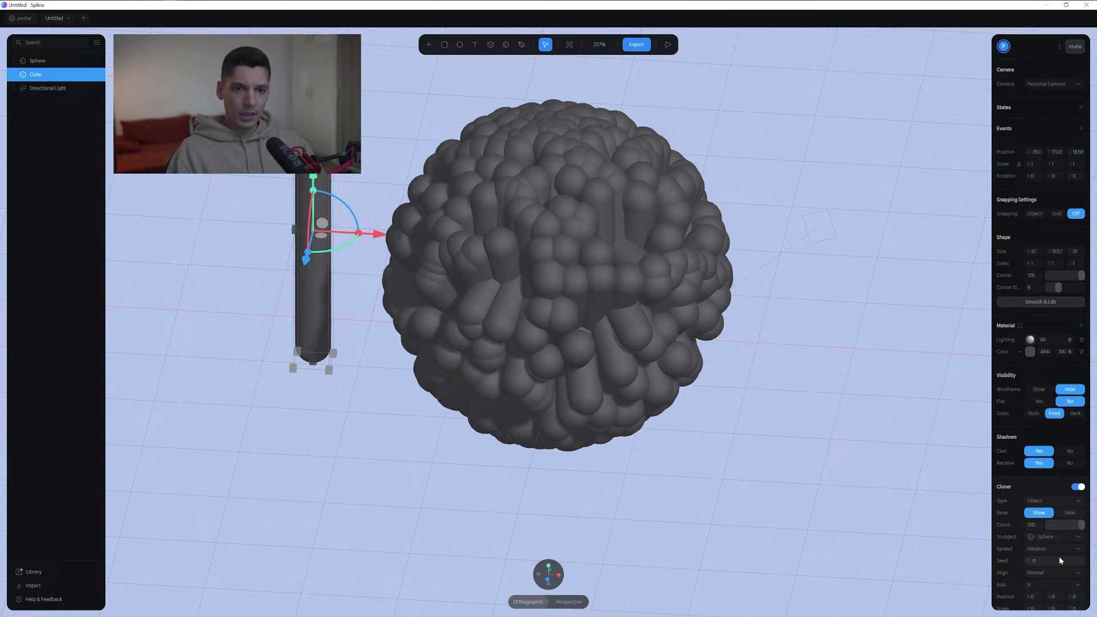
scroll(1059, 560, "down", 1)
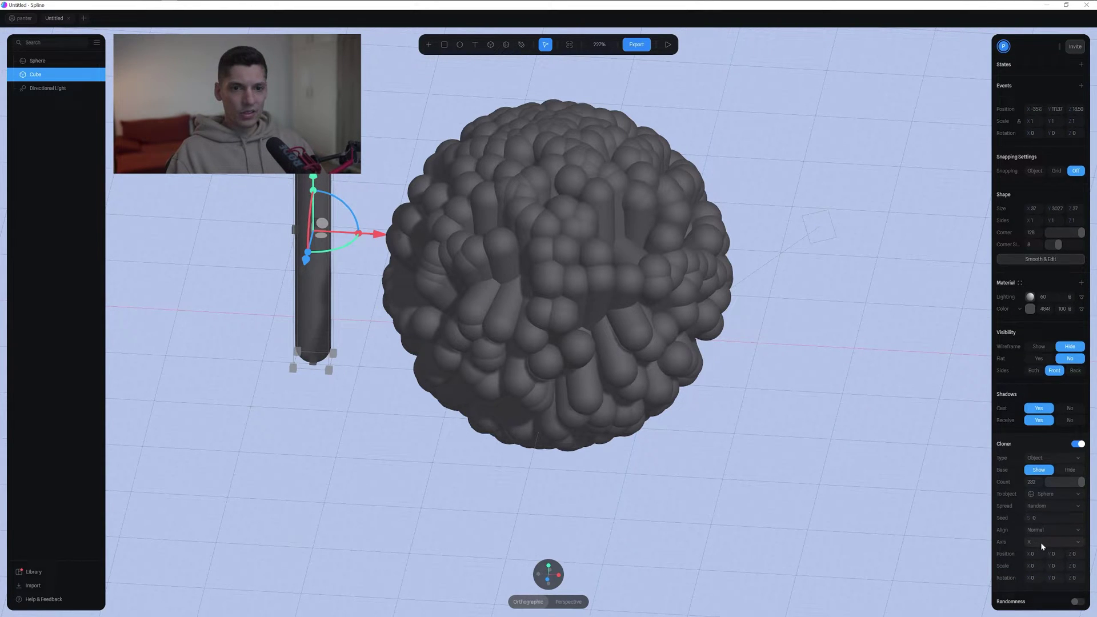
left_click(1040, 543)
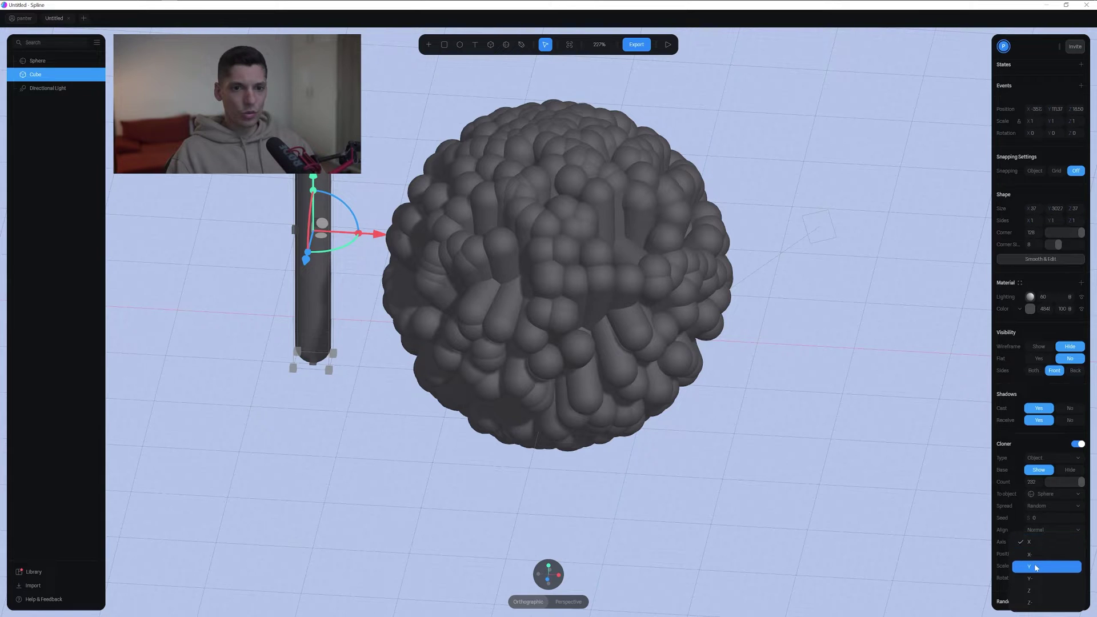
left_click(1034, 566)
left_click_drag(699, 466, 812, 444, "alt")
right_click_drag(813, 444, 793, 444)
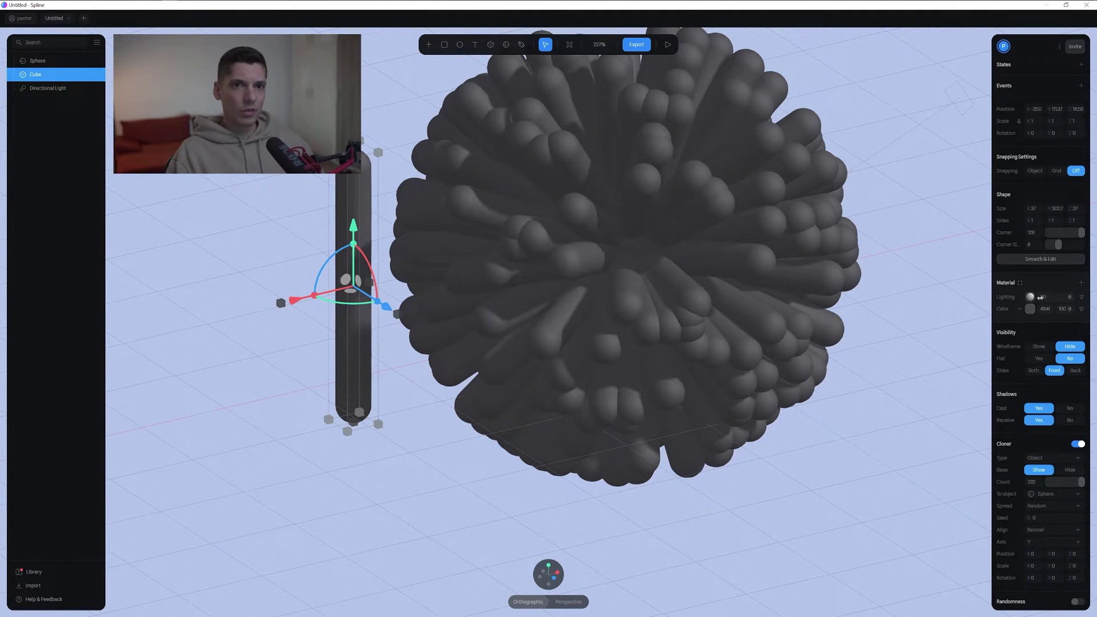
Increase the bar material's Lighting strength and add a Depth layer on top of the material
left_click_drag(1040, 297, 1063, 297)
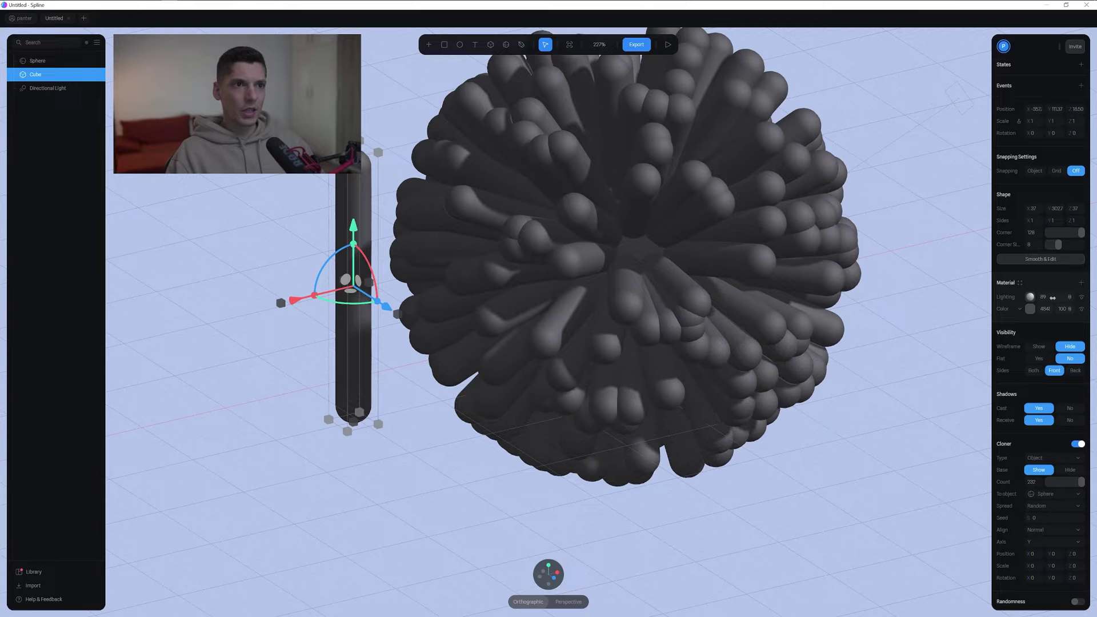
left_click(1080, 284)
left_click(1020, 297)
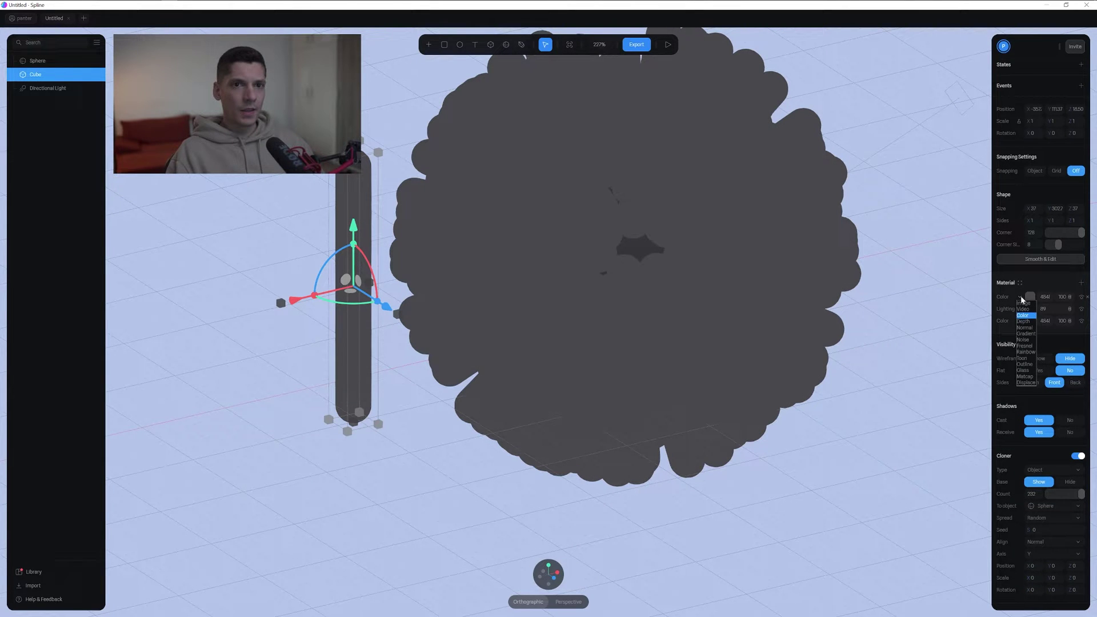
left_click(1027, 322)
mouse_move(857, 363)
left_mouse_down("alt")
mouse_move(855, 317)
mouse_move(855, 355)
left_mouse_up("alt")
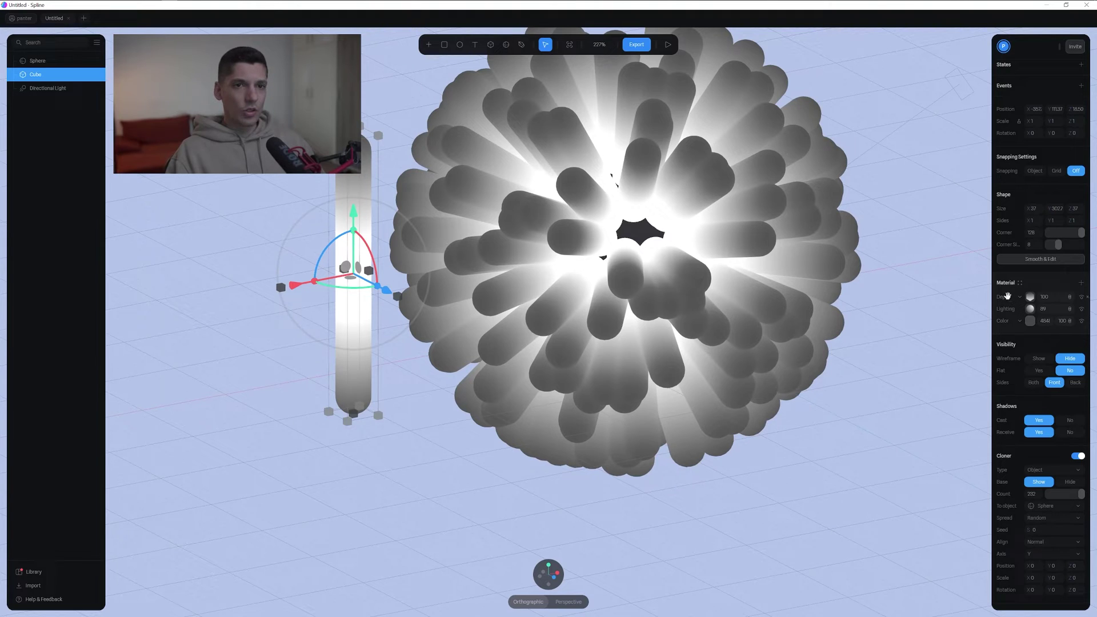
Move the Depth layer below Lighting to compare the shading, and return it to the top of the material stack
mouse_move(1007, 295)
left_mouse_down()
mouse_move(1005, 309)
mouse_move(1009, 296)
left_mouse_up()
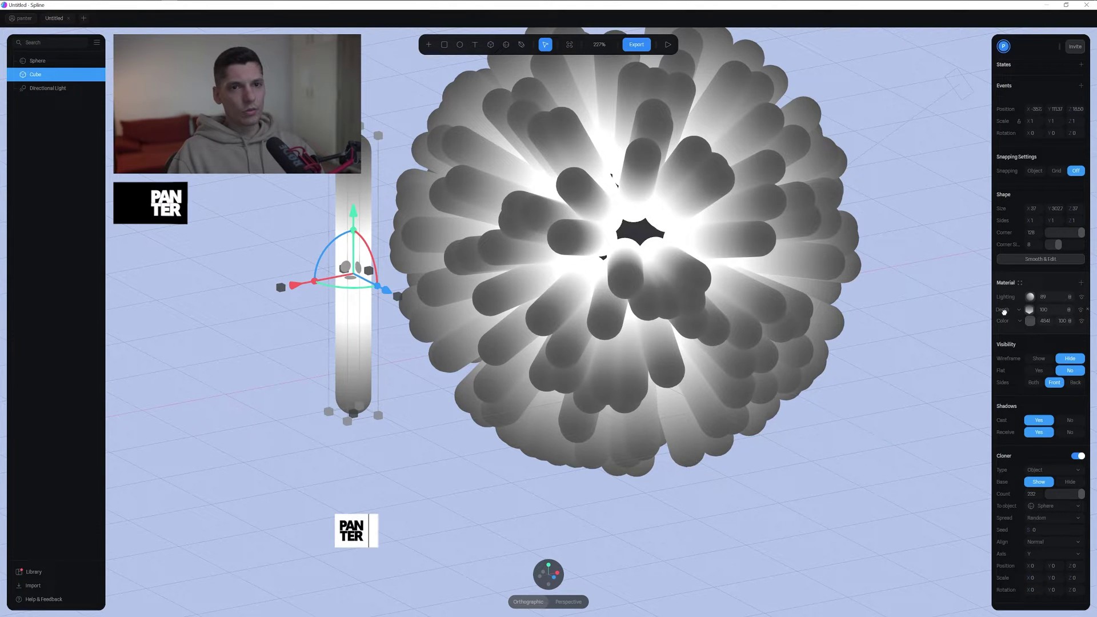
left_click_drag(1004, 303, 1003, 310)
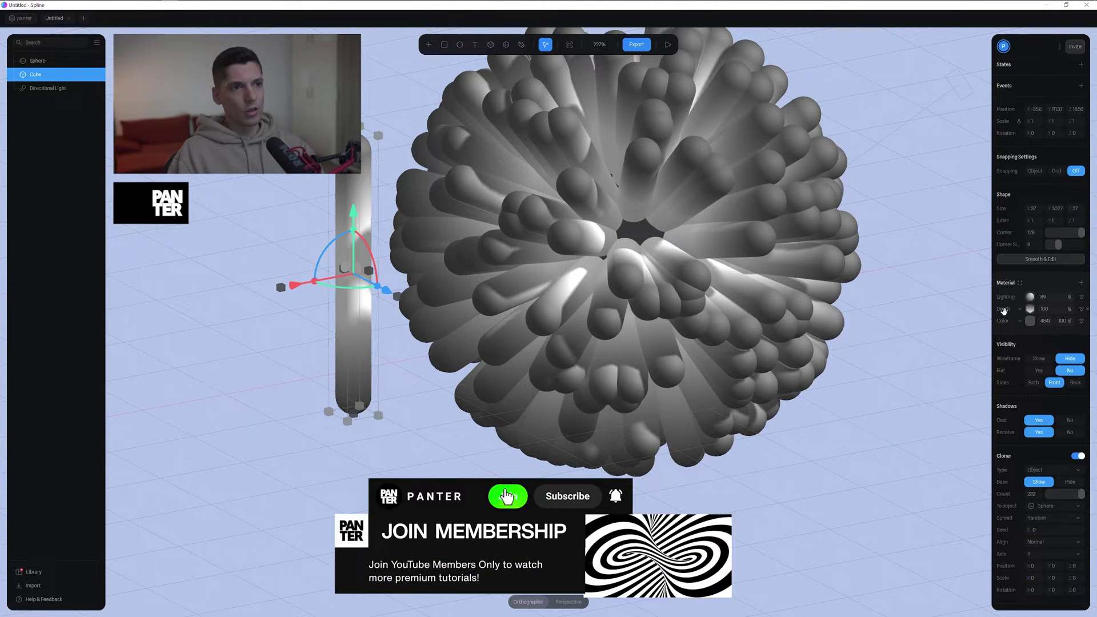
left_click_drag(1006, 314, 1008, 297)
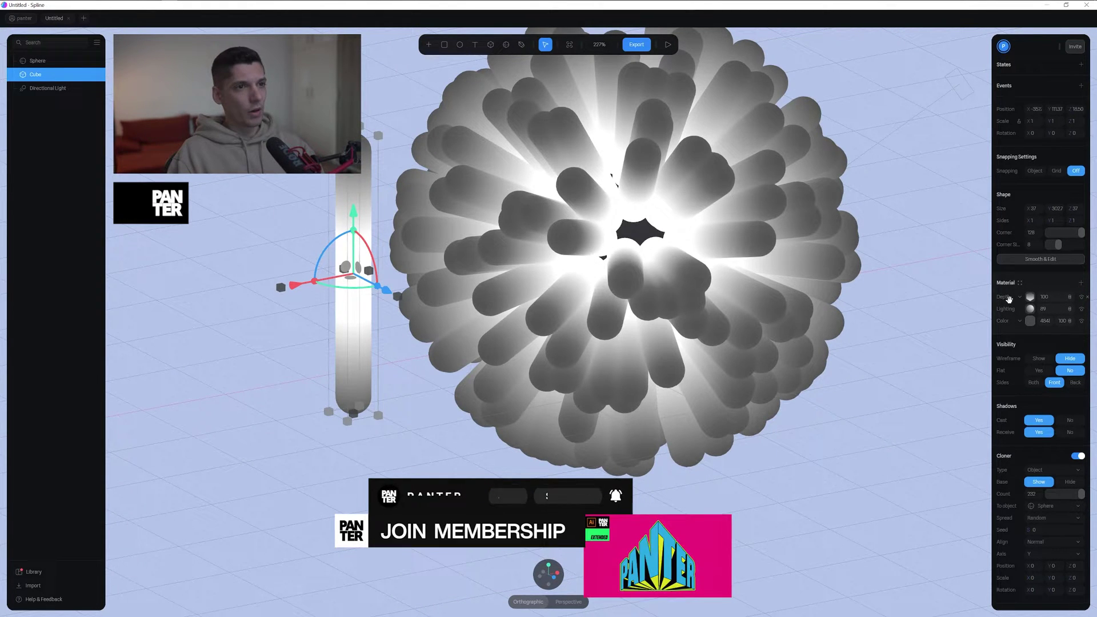
Change the starting color of the Depth layer's ramp from white to a bright mint green
left_click(1030, 298)
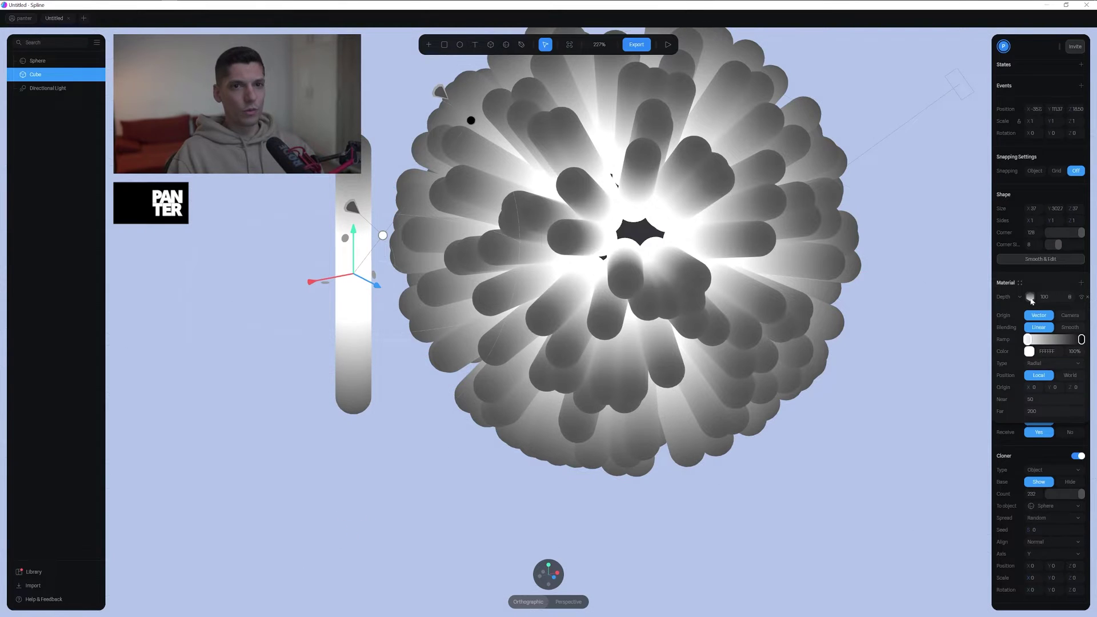
left_click(1028, 339)
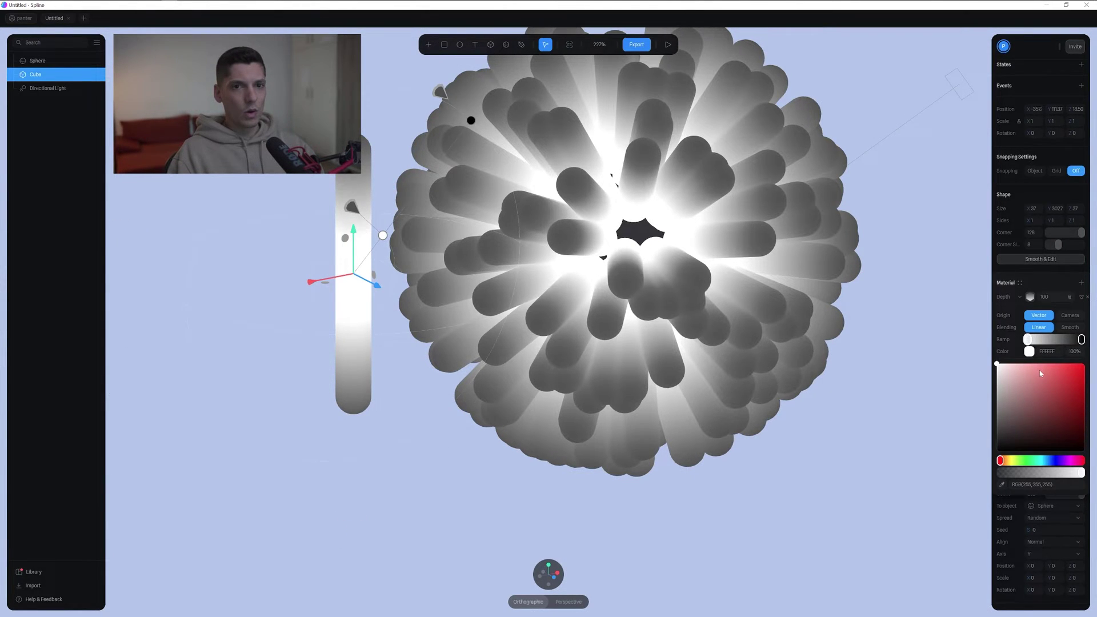
mouse_move(1039, 373)
left_mouse_down()
mouse_move(1062, 372)
mouse_move(1026, 363)
left_mouse_up()
left_click(1035, 460)
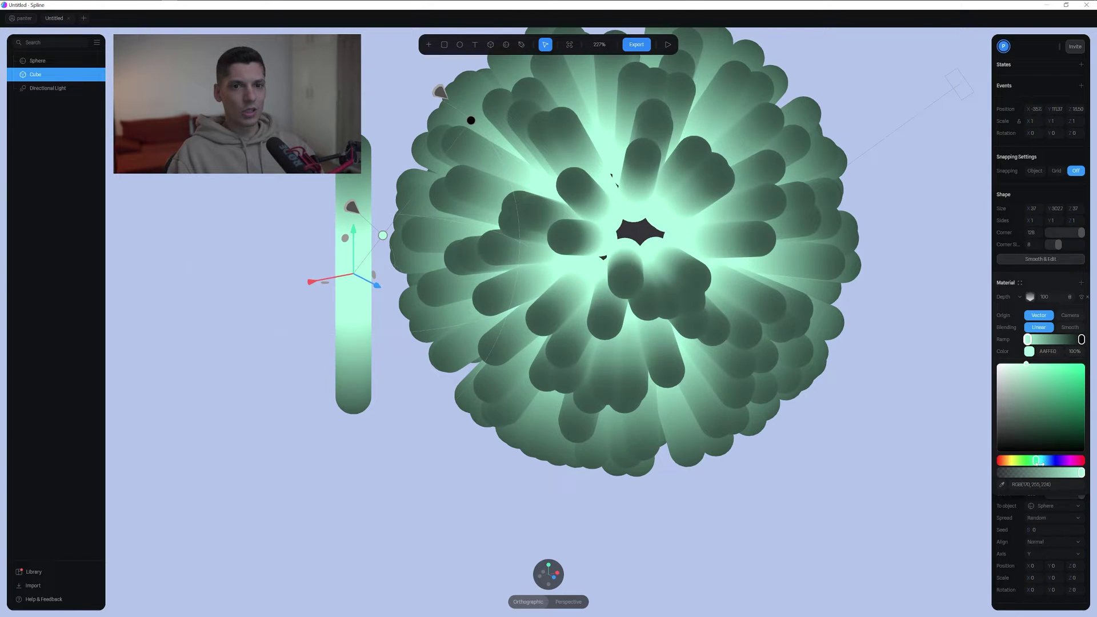
left_click_drag(1038, 463, 1044, 461)
Change the end color of the Depth layer's ramp to a deep magenta pink
left_click(1081, 340)
left_click(1063, 376)
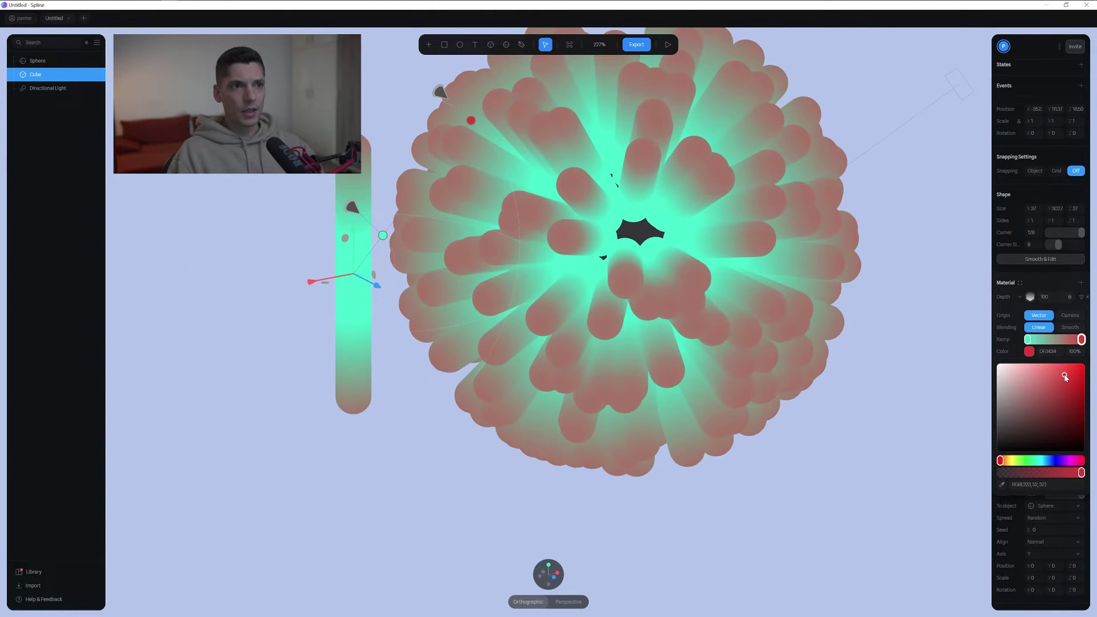
left_click_drag(1066, 385, 1081, 381)
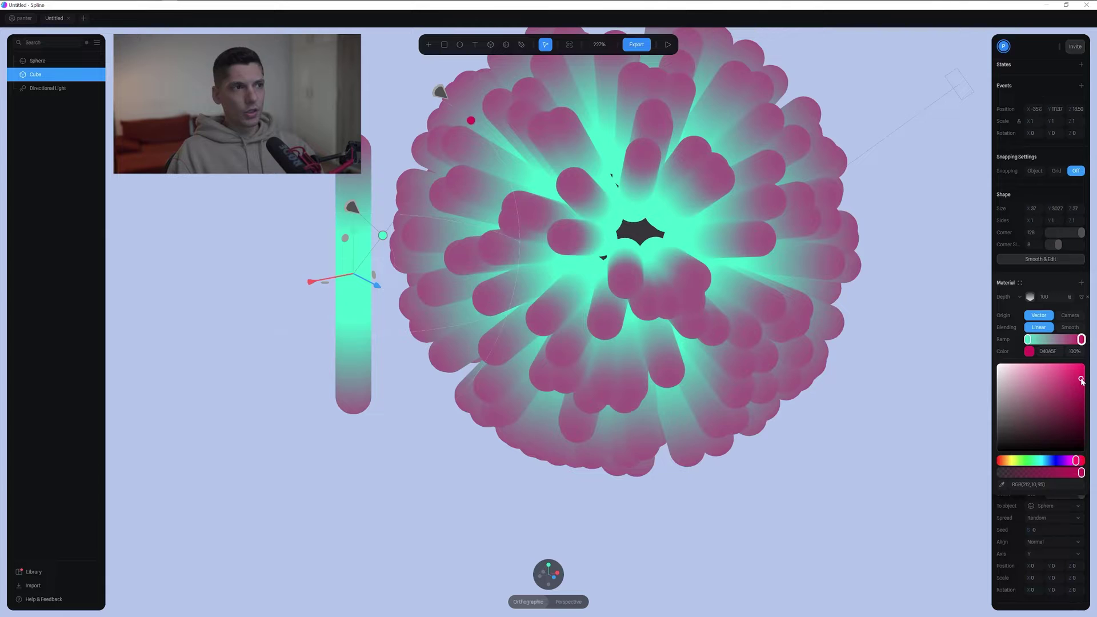
Pull in the Depth gradient's outer range in the viewport so the pink covers more of the bars' tips
scroll(551, 325, "down", 1)
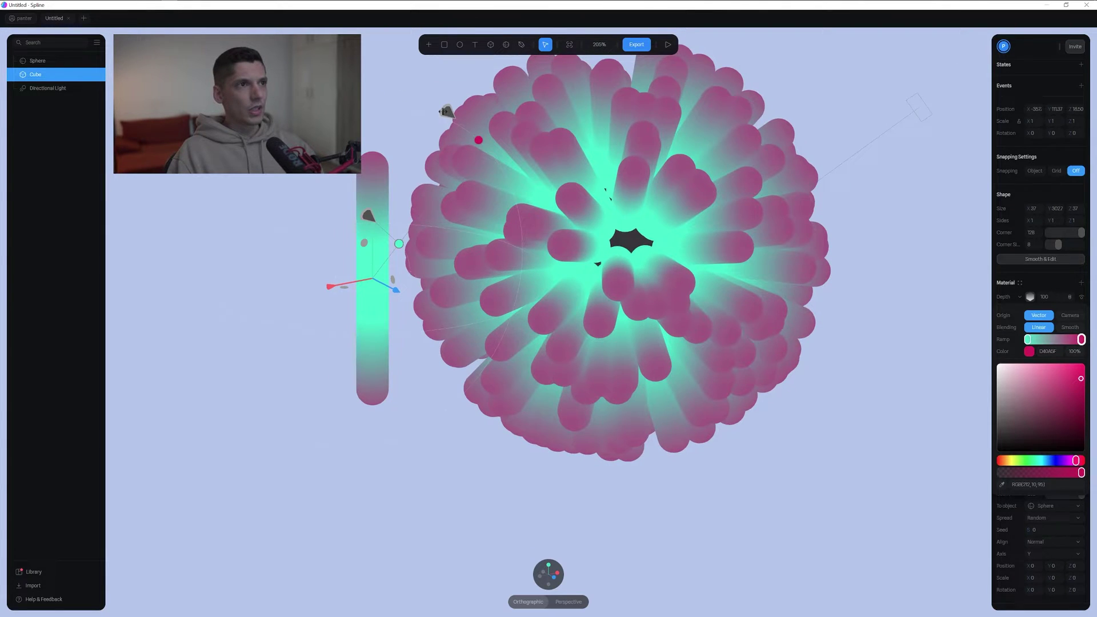
key("ctrl+plus")
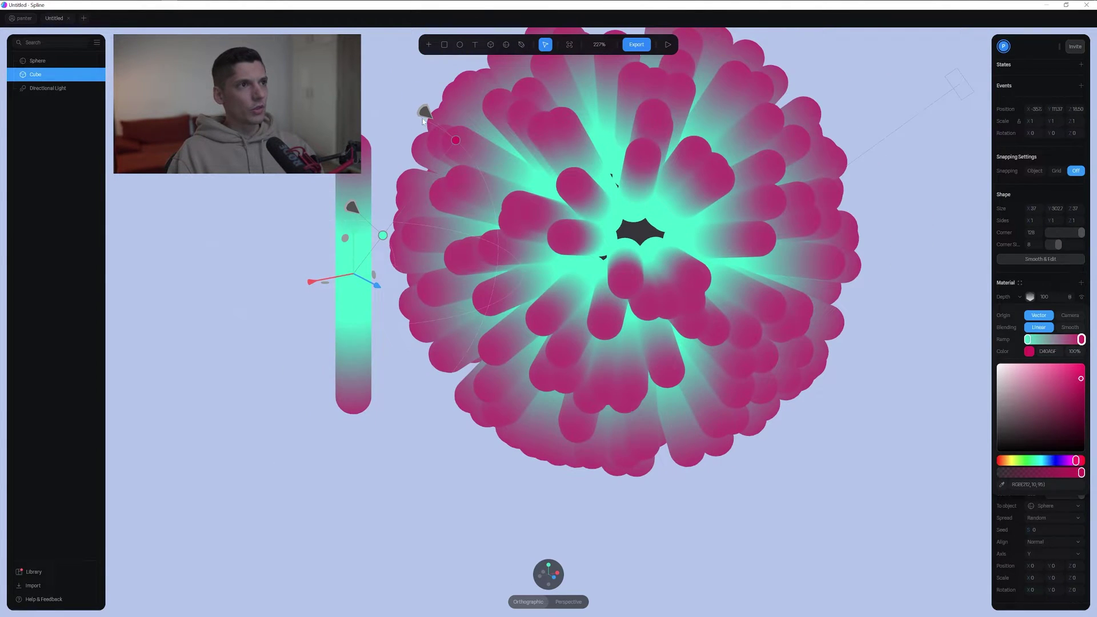
left_click_drag(421, 115, 409, 130)
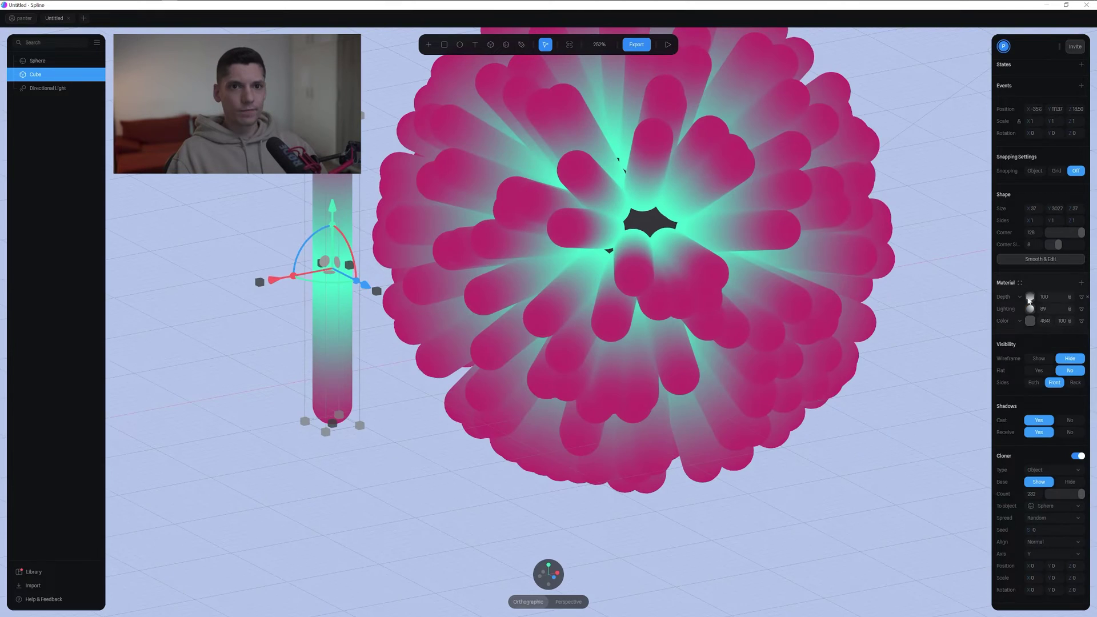
Copy the hex code of the mint-green starting color in the bar's Depth ramp
left_click(1030, 297)
left_click(1028, 351)
left_click(1050, 352)
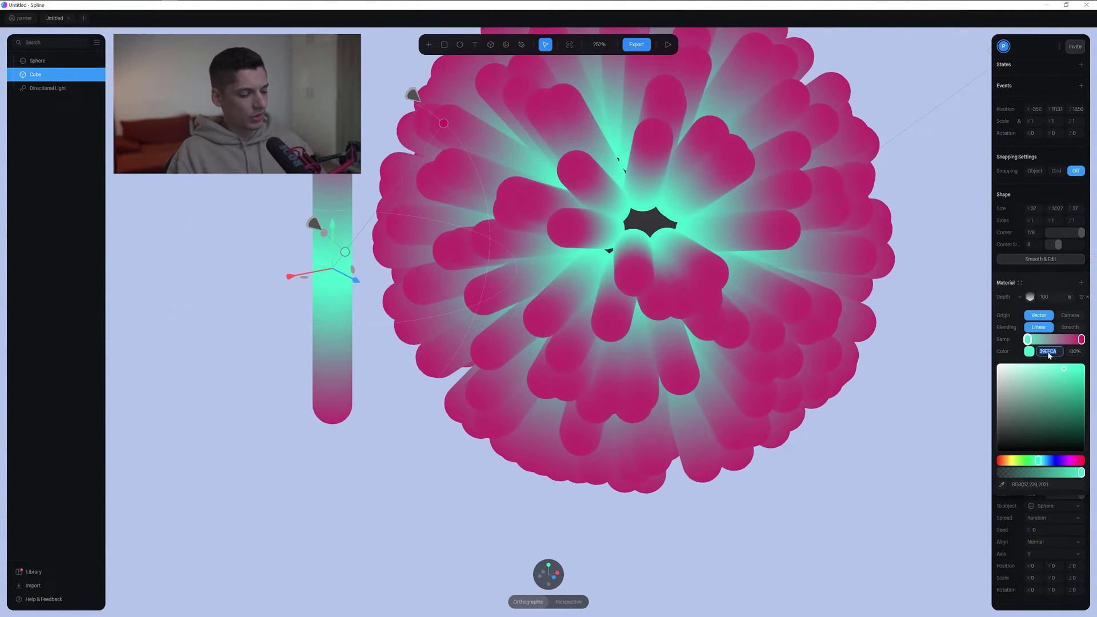
left_click(631, 211)
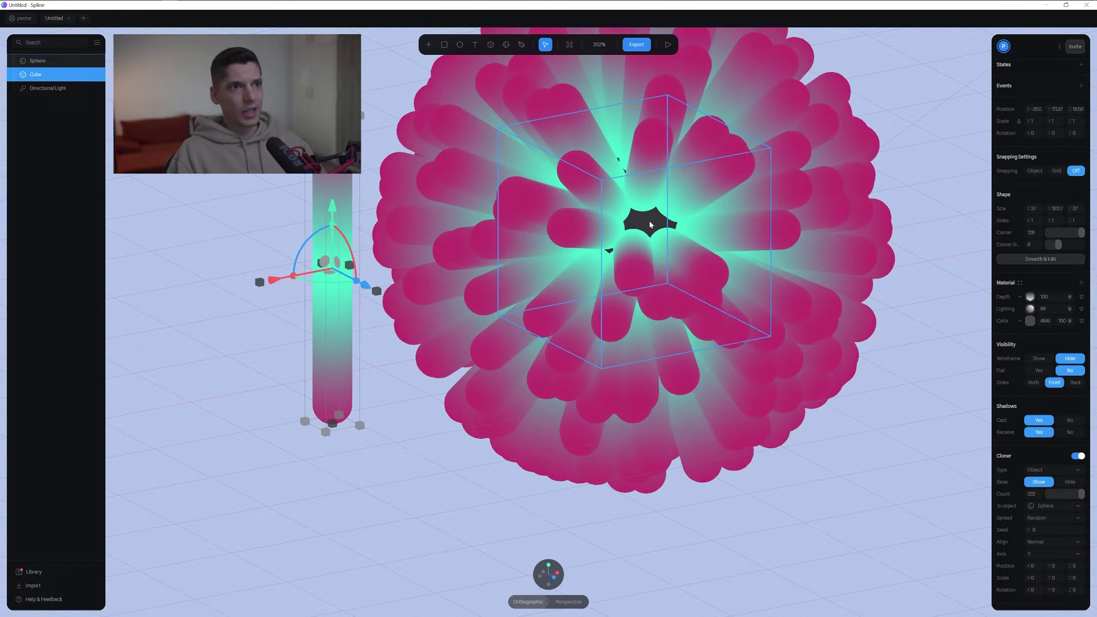
Apply the copied mint-green hex code to the Color layer of the sphere inside the ball
left_click(650, 224)
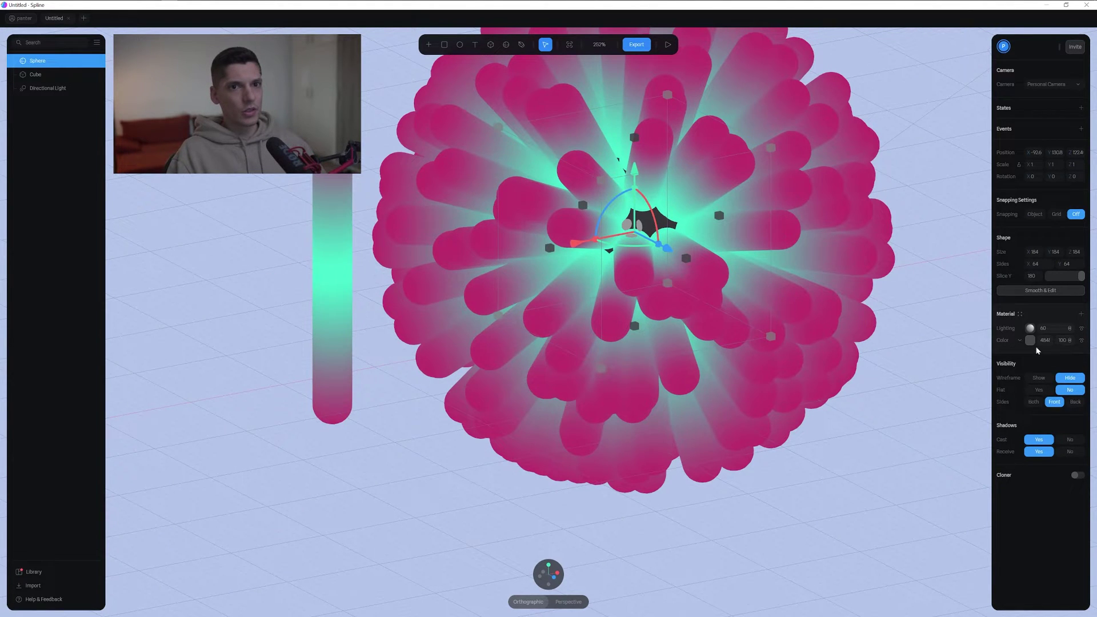
left_click(1030, 341)
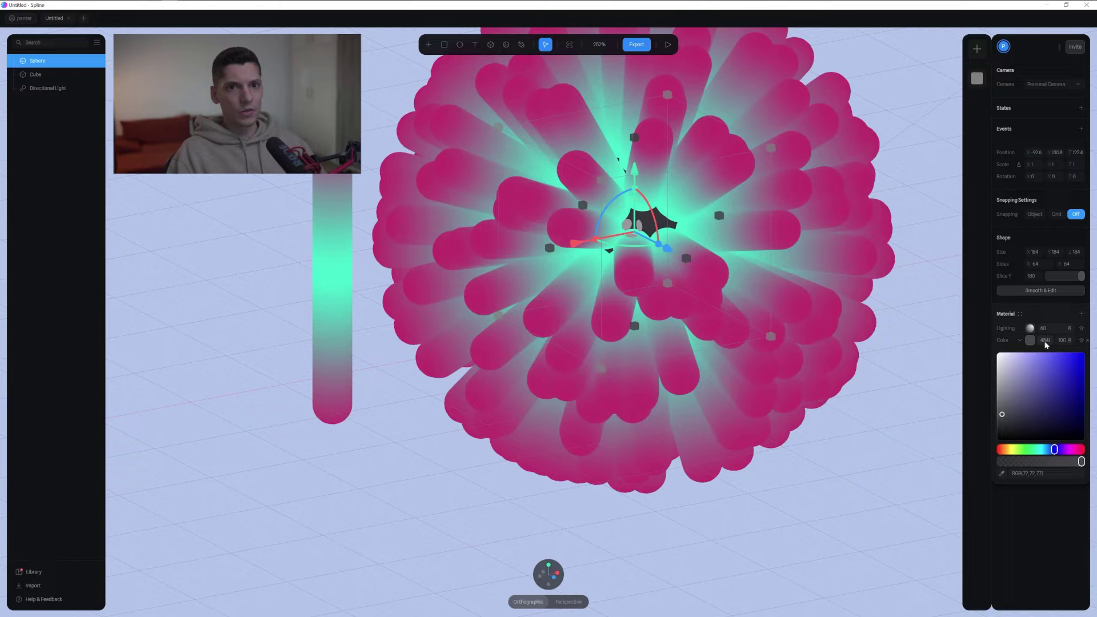
left_click(1043, 340)
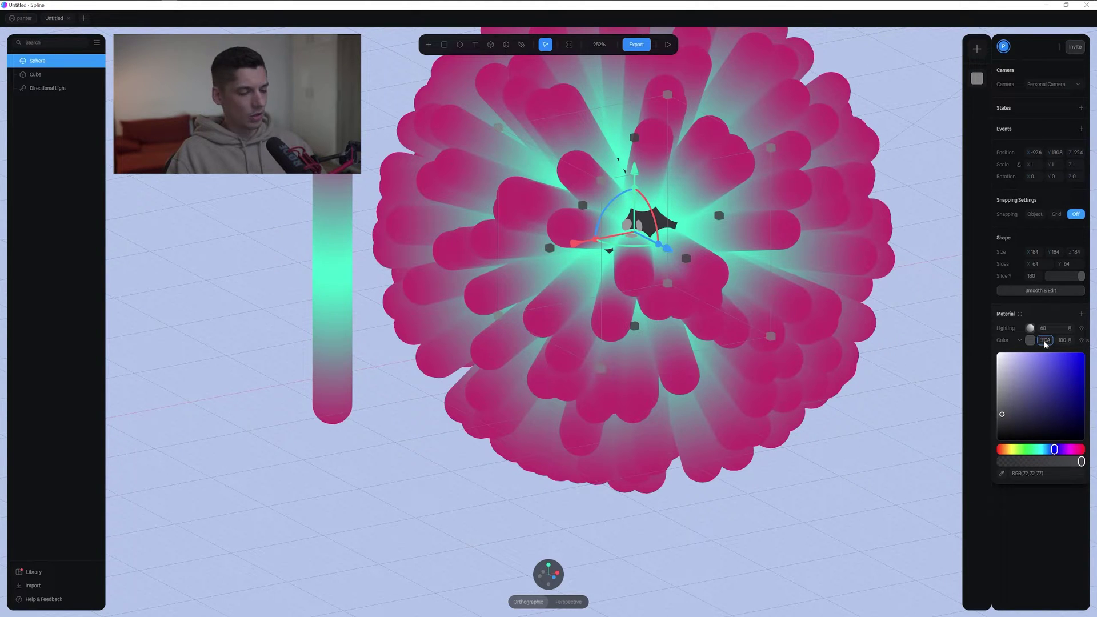
type("39EFCA")
key("Return")
left_click_drag(1083, 356, 1083, 348)
left_click(914, 381)
left_click_drag(914, 381, 772, 409, "alt")
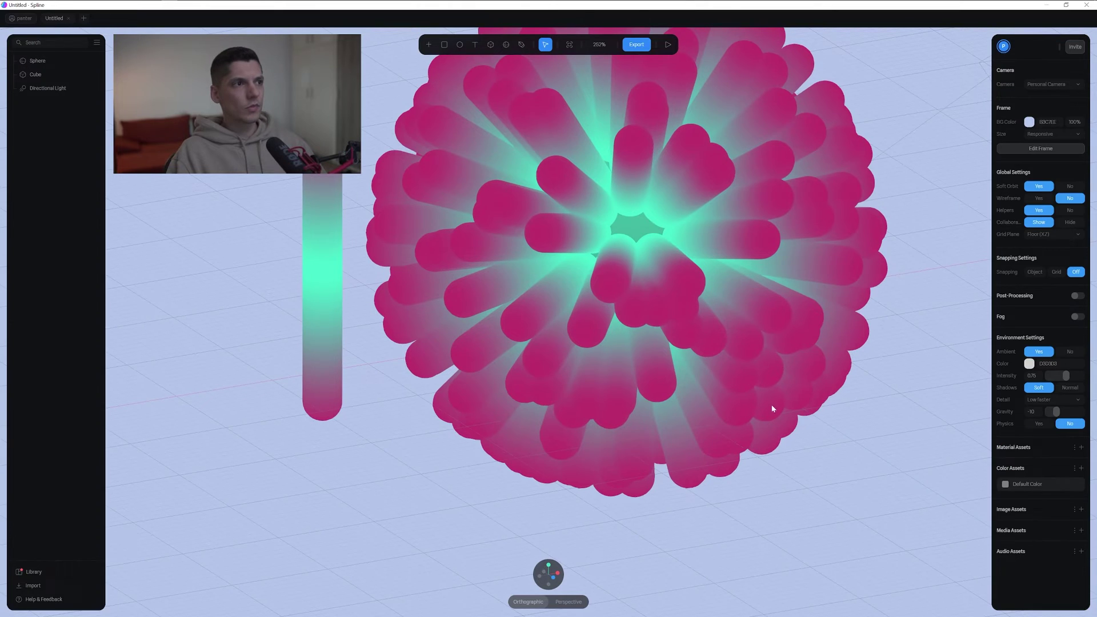
Hide the base object in the bar's Cloner so that only the clones on the sphere are displayed
left_click(313, 250)
left_click(323, 246)
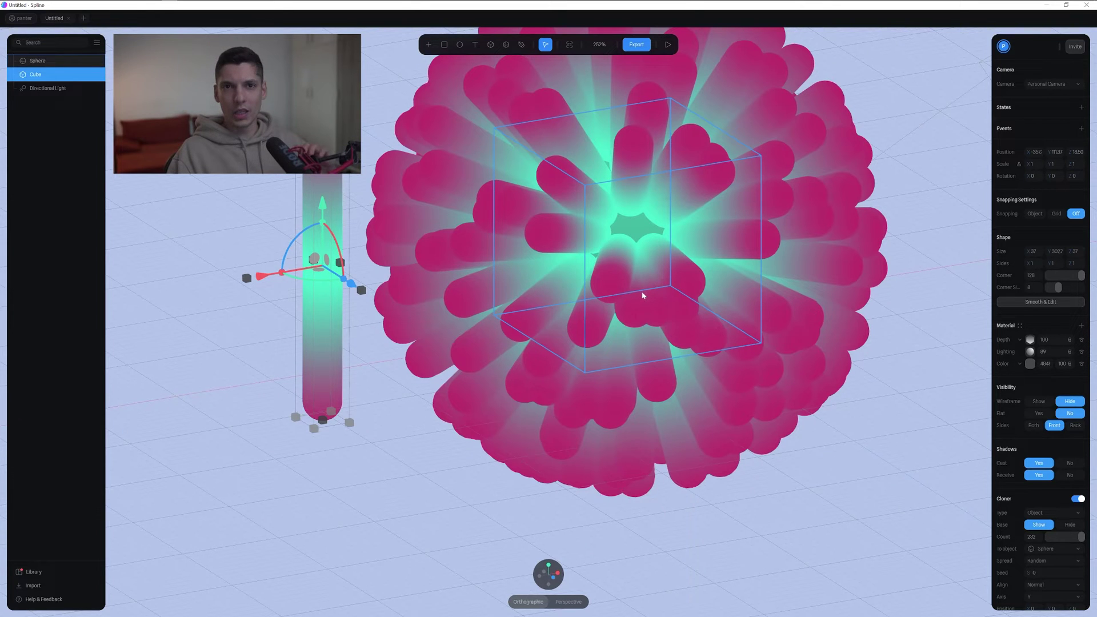
scroll(643, 296, "down", 2)
scroll(643, 296, "up", 2)
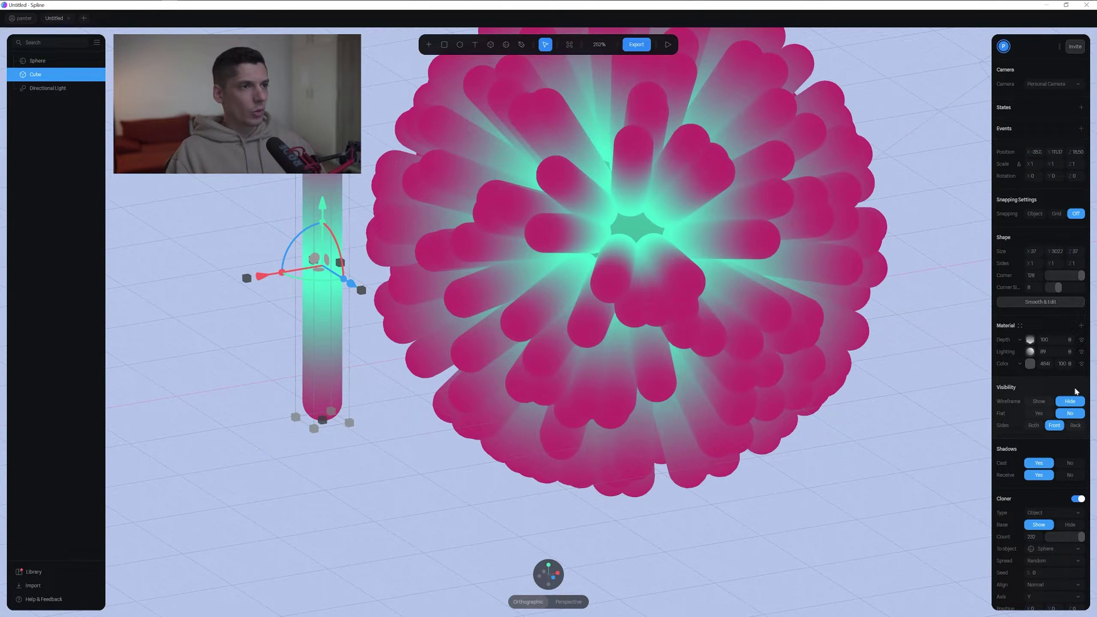
scroll(1068, 400, "down", 1)
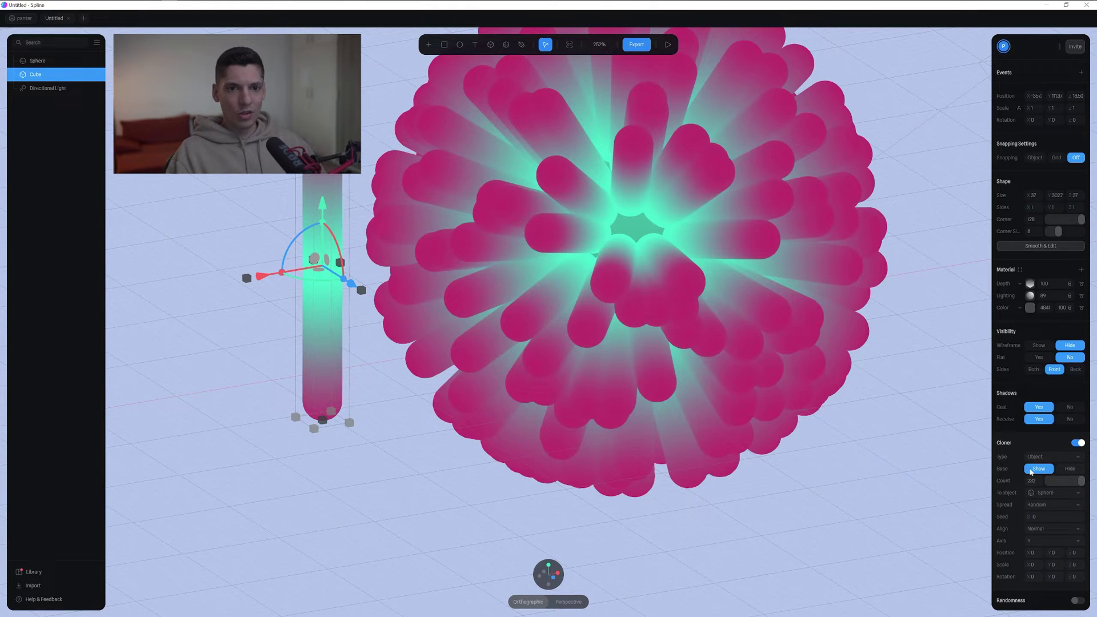
left_click(1070, 469)
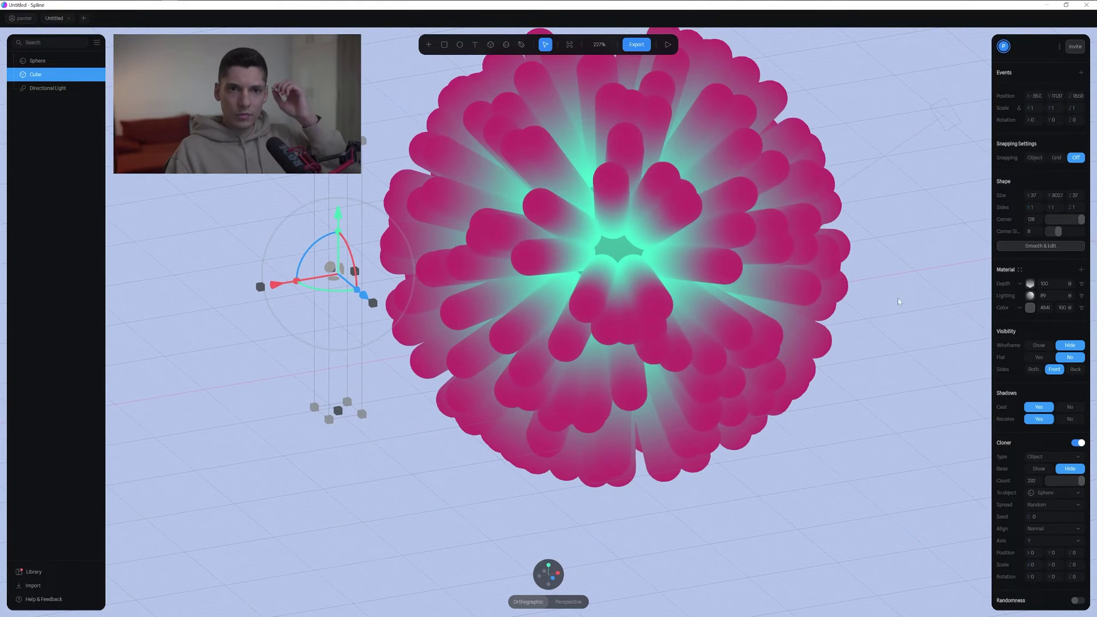
Add a new layer to the bar's material and make it a Fresnel layer
left_click(1080, 269)
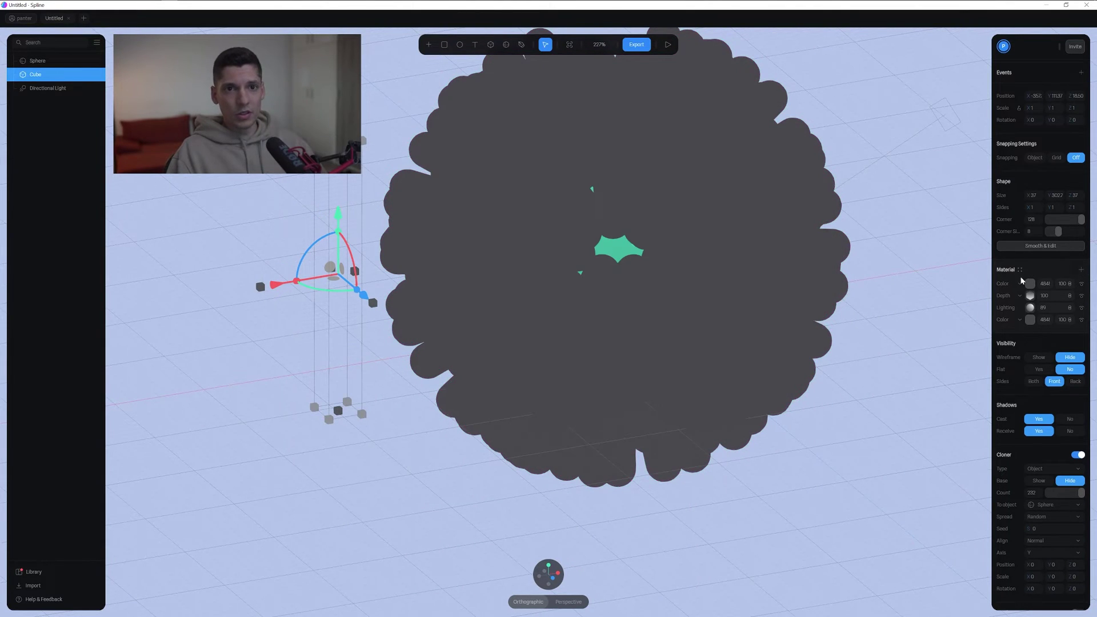
left_click(1020, 283)
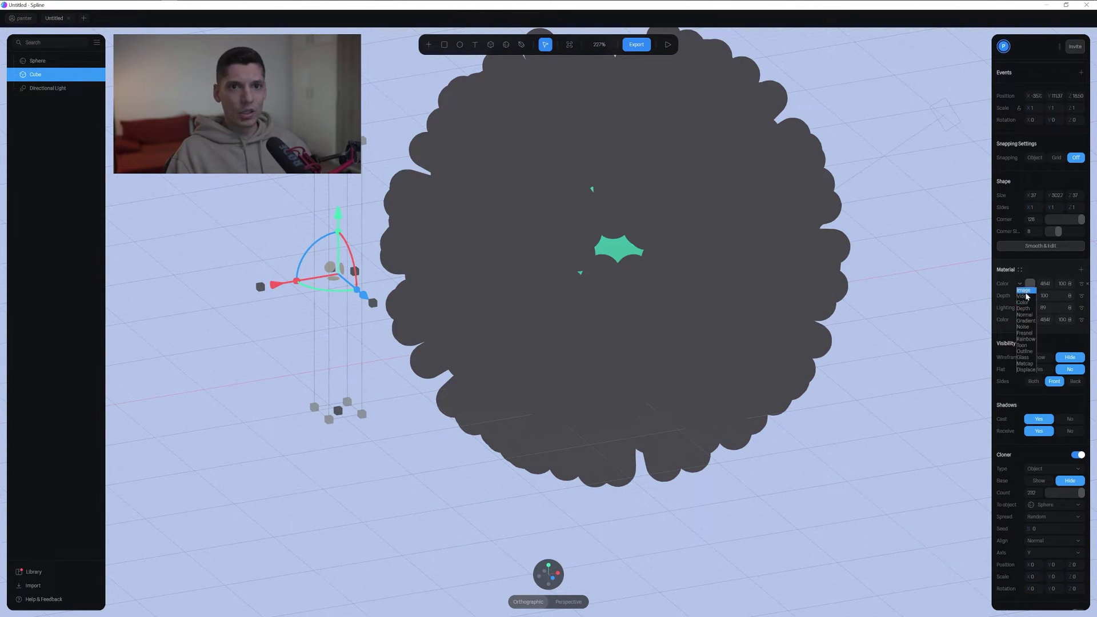
left_click(1031, 332)
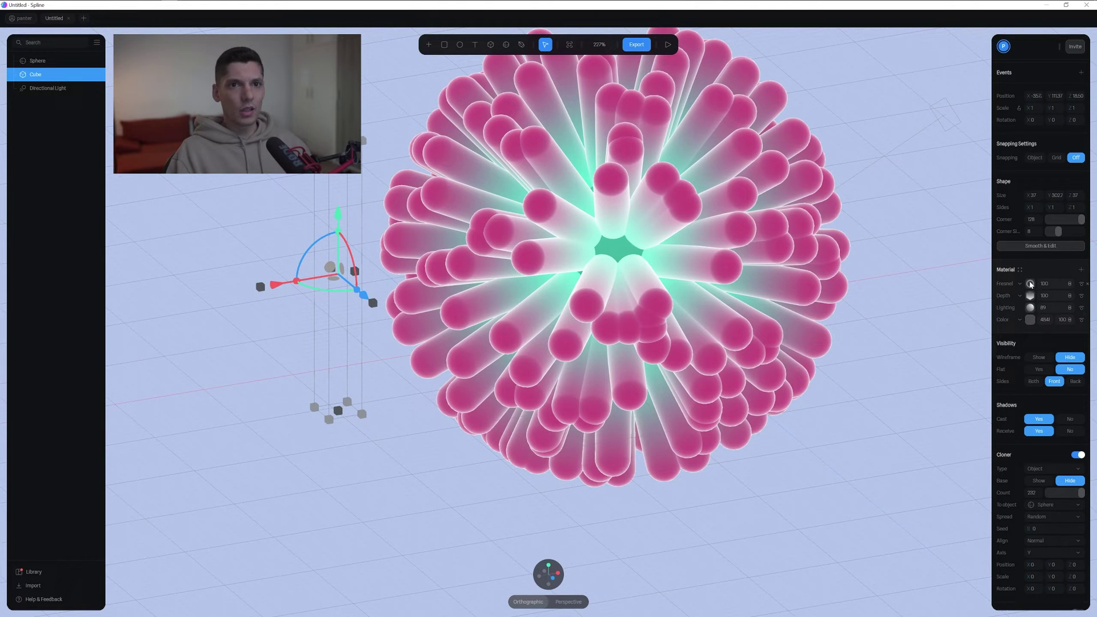
Change the Fresnel layer's color from white to a bright turquoise and lower its bias
left_click(1029, 282)
left_click(1028, 302)
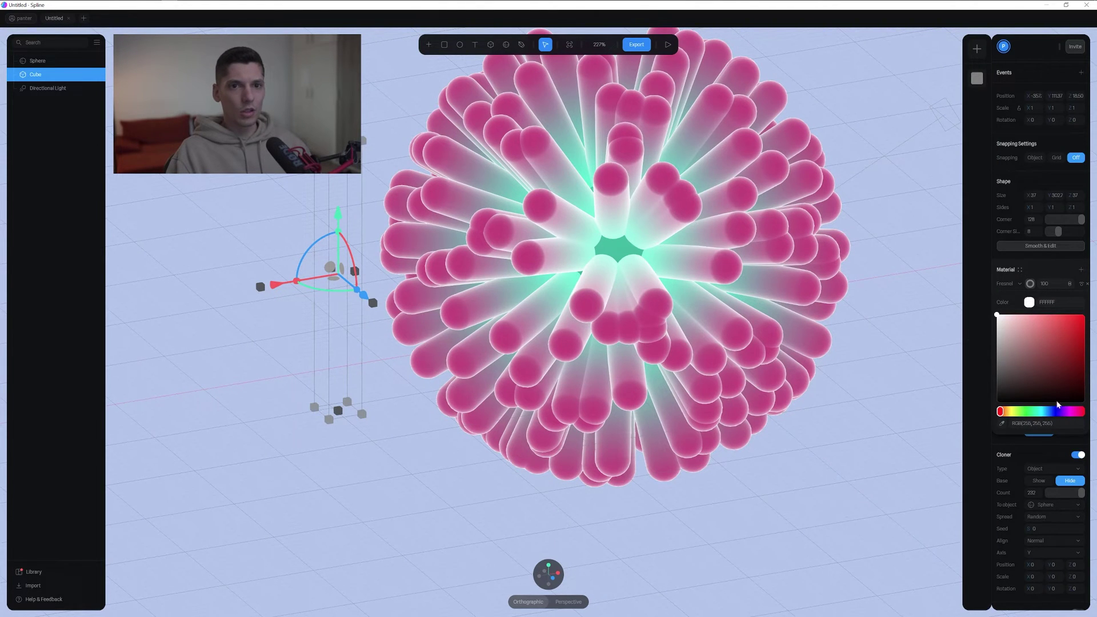
left_click(1045, 411)
left_click(1074, 321)
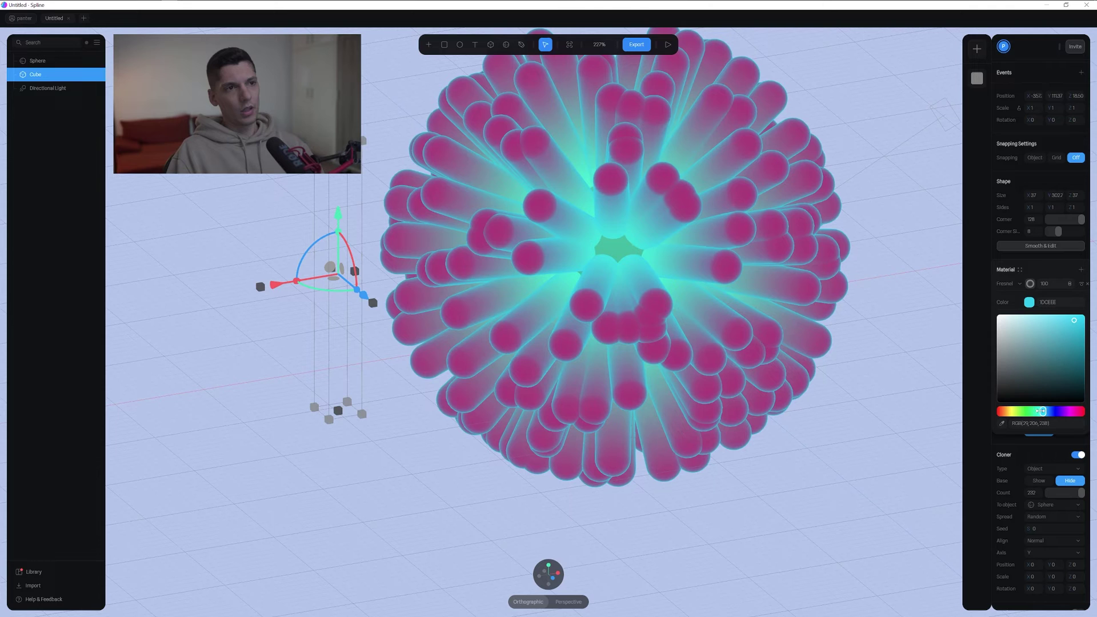
left_click(1040, 411)
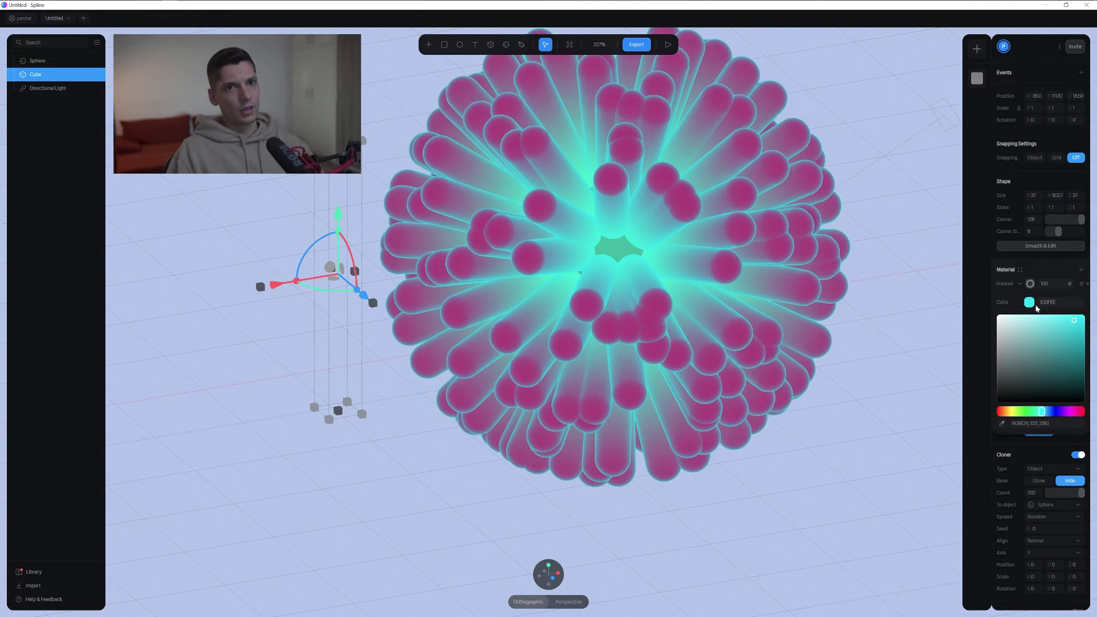
left_click(1029, 302)
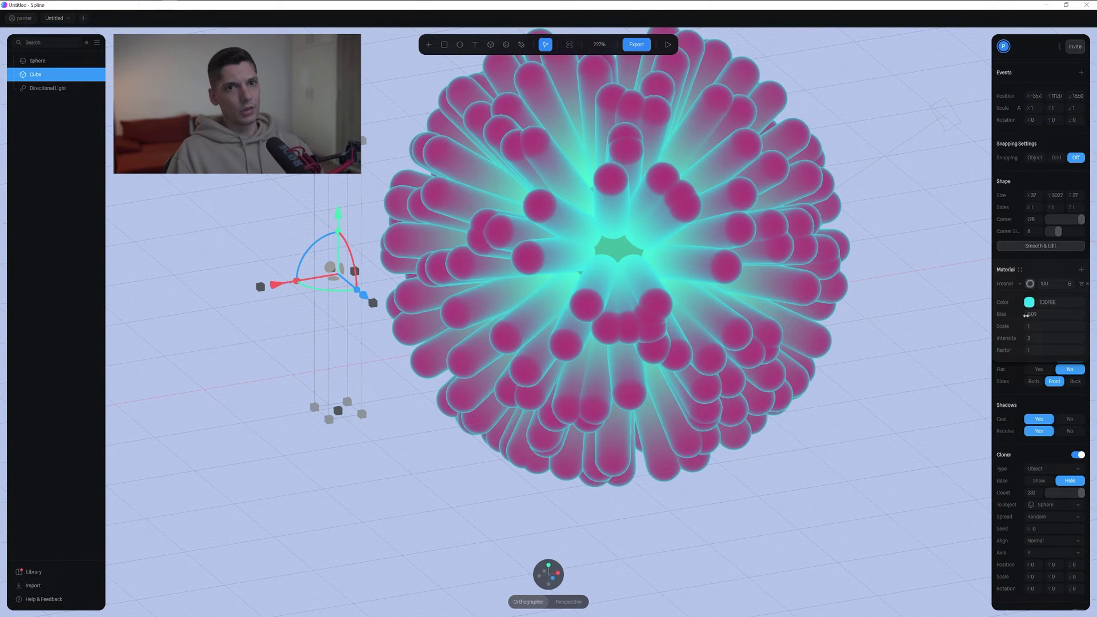
left_click_drag(1025, 315, 1016, 315)
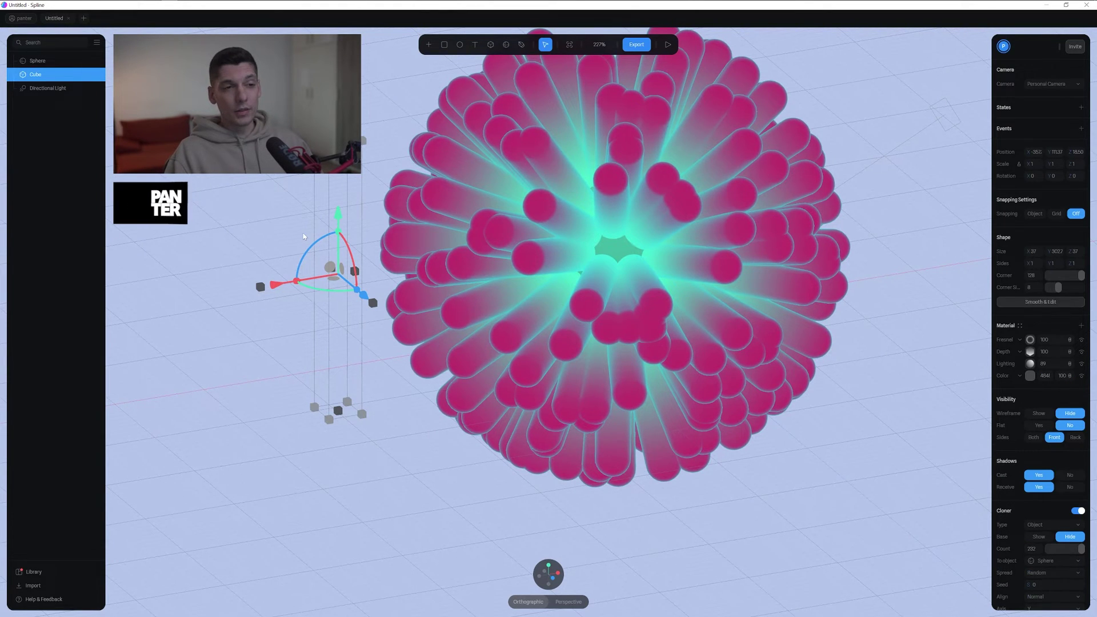
Set the Cloner's Y scale to 0.09 and its seed to 10 to redistribute the bars
scroll(548, 343, "down", 1)
scroll(1051, 480, "down", 1)
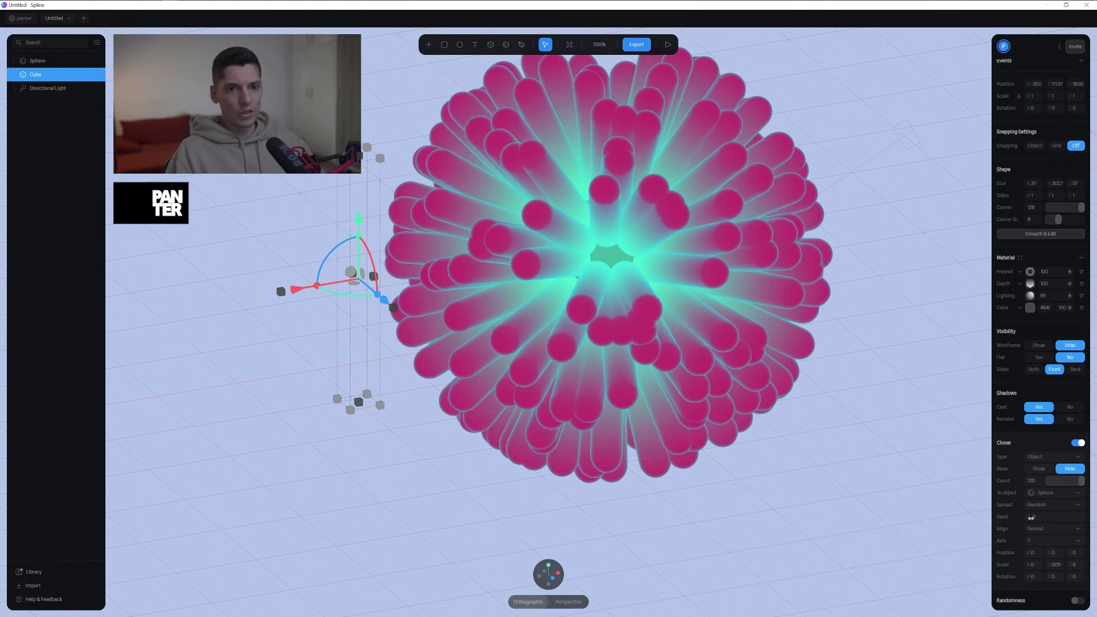
left_click_drag(1031, 516, 1051, 517)
mouse_move(879, 389)
left_mouse_down("alt")
mouse_move(866, 399)
mouse_move(869, 421)
mouse_move(877, 398)
left_mouse_up("alt")
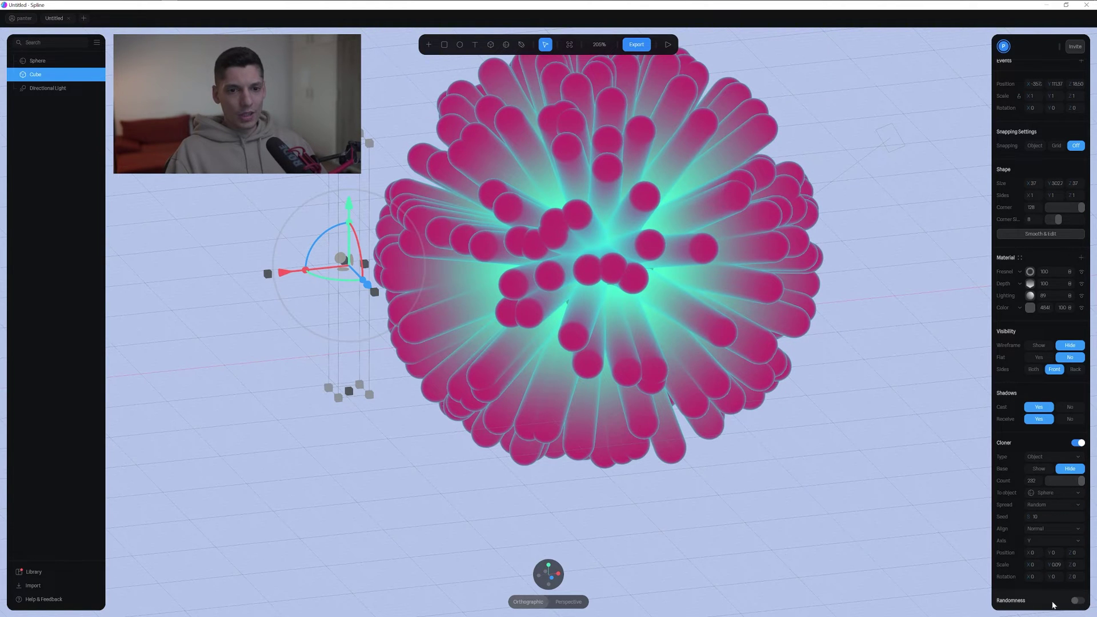
Enable Randomness for the cloned bars and set its noise type to Simplex
left_click(1077, 601)
scroll(1071, 593, "down", 3)
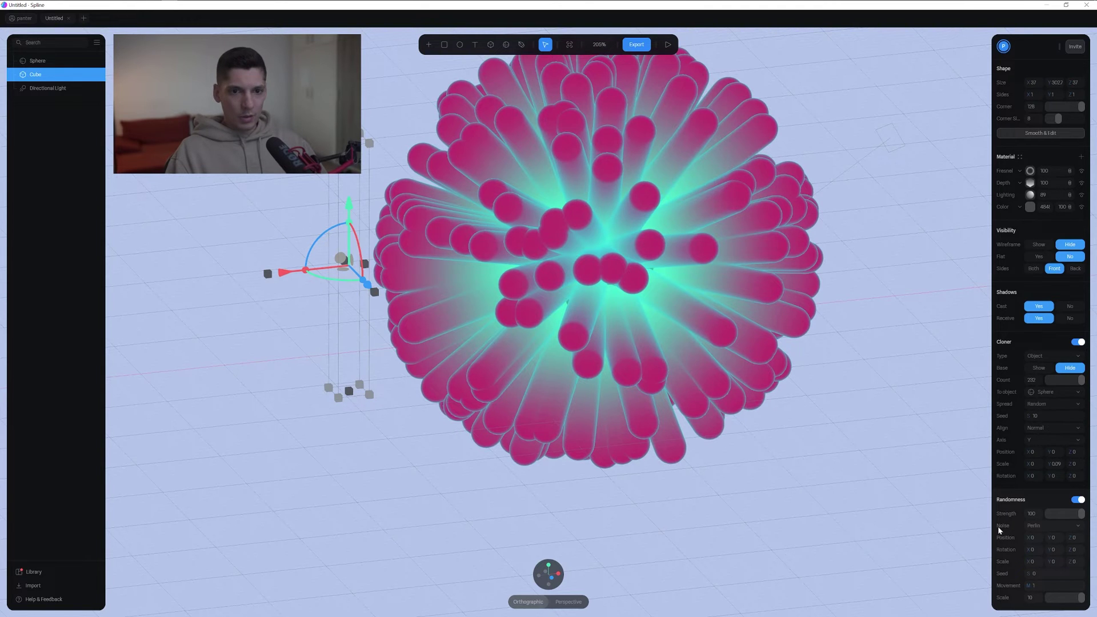
left_click(1050, 524)
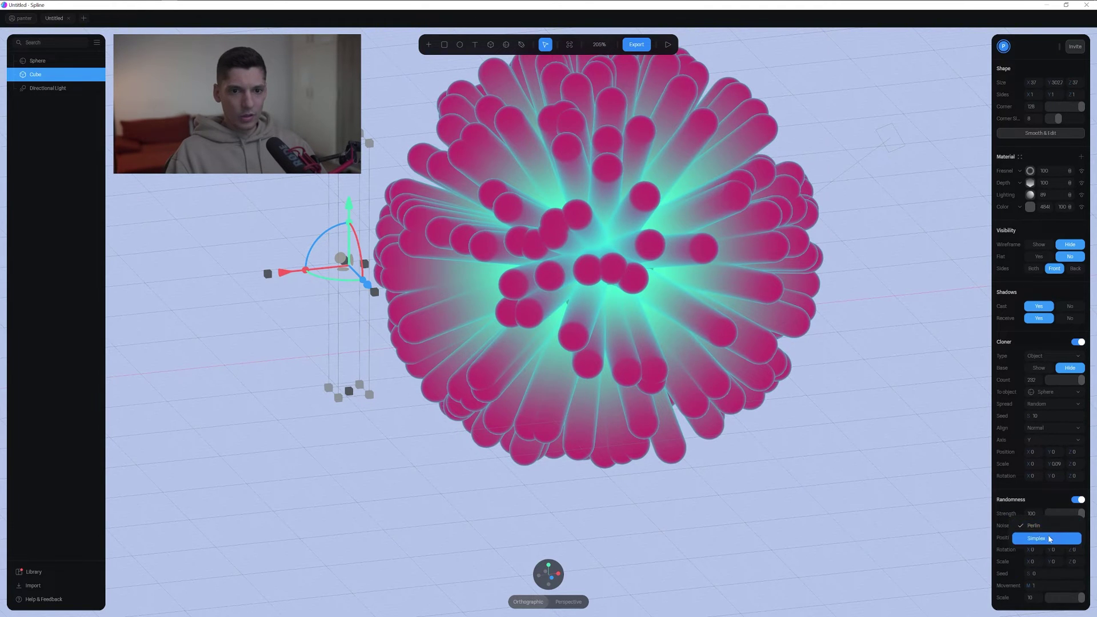
left_click(1048, 535)
scroll(876, 388, "down", 1)
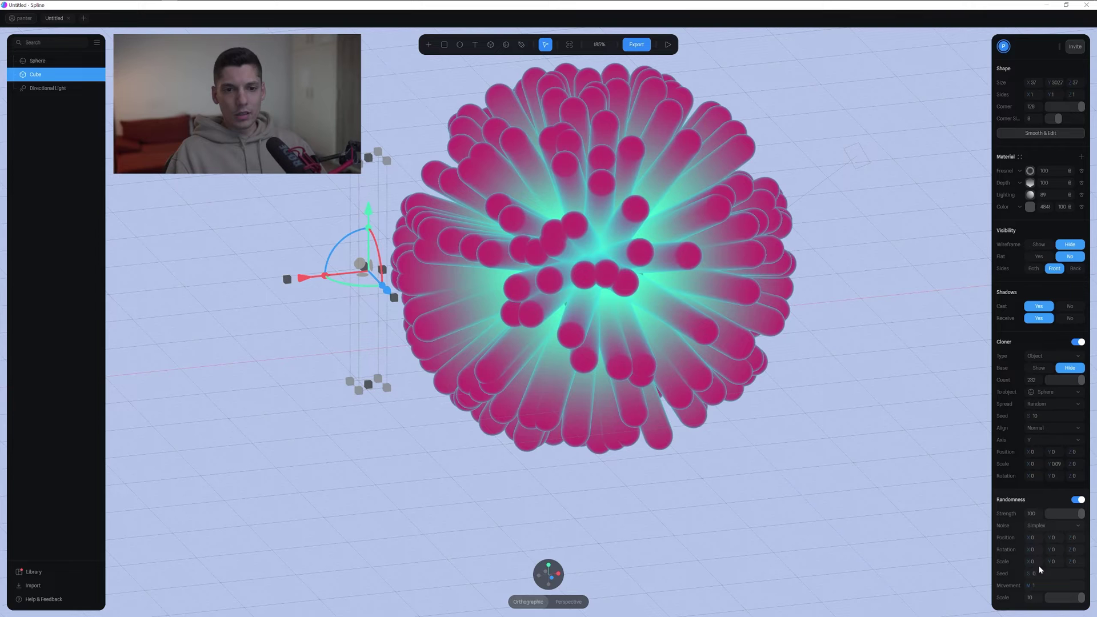
Increase the Randomness Y scale to vary the bar lengths, set Movement to 0 and reduce the noise scale
left_click_drag(1047, 562, 1058, 561)
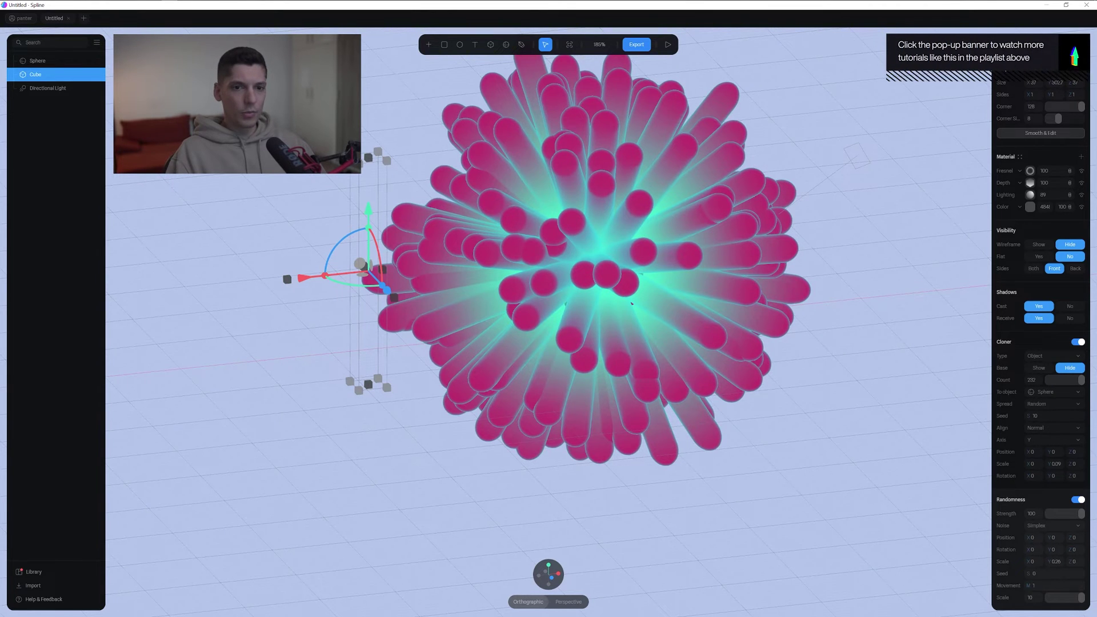
left_click_drag(1028, 584, 1013, 584)
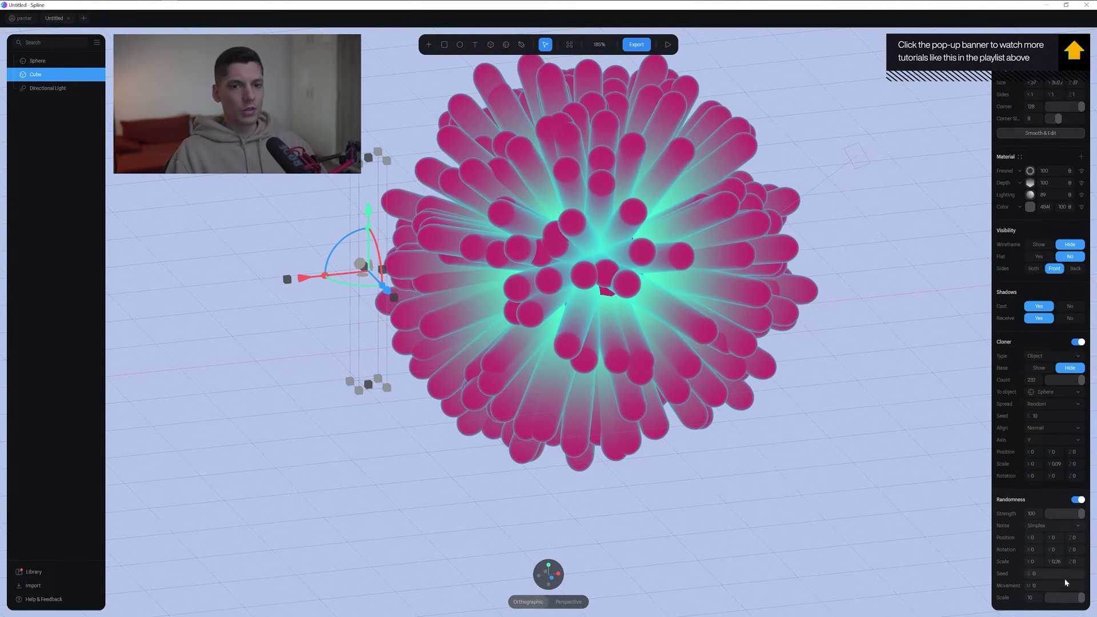
left_click_drag(1080, 597, 1055, 598)
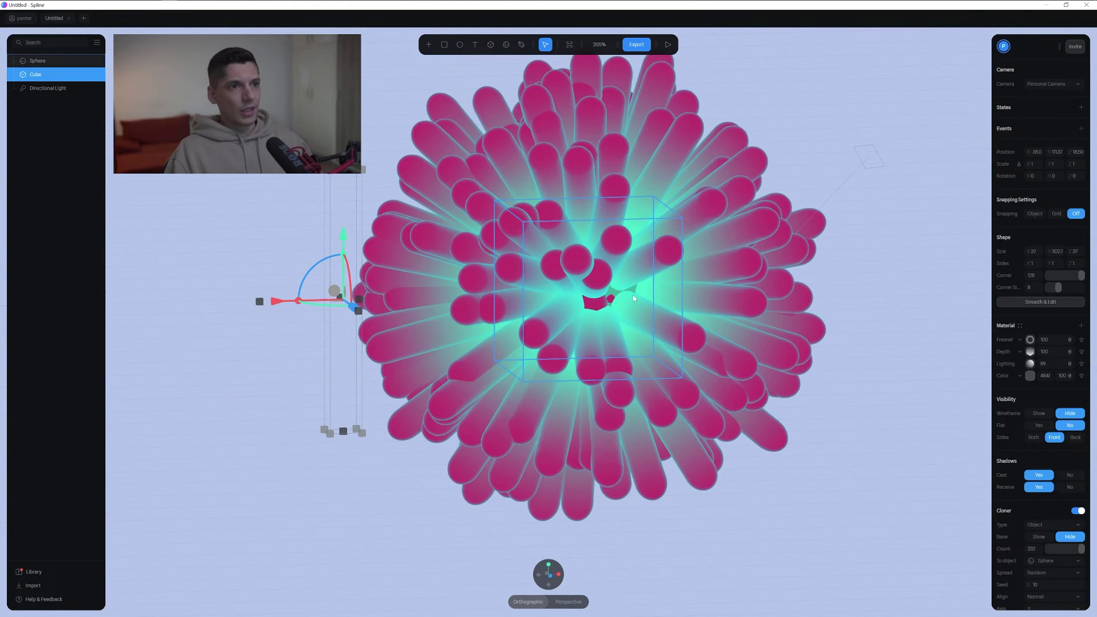
Hide the sphere's Lighting layer and change its color to a more saturated mint green
left_click(633, 298)
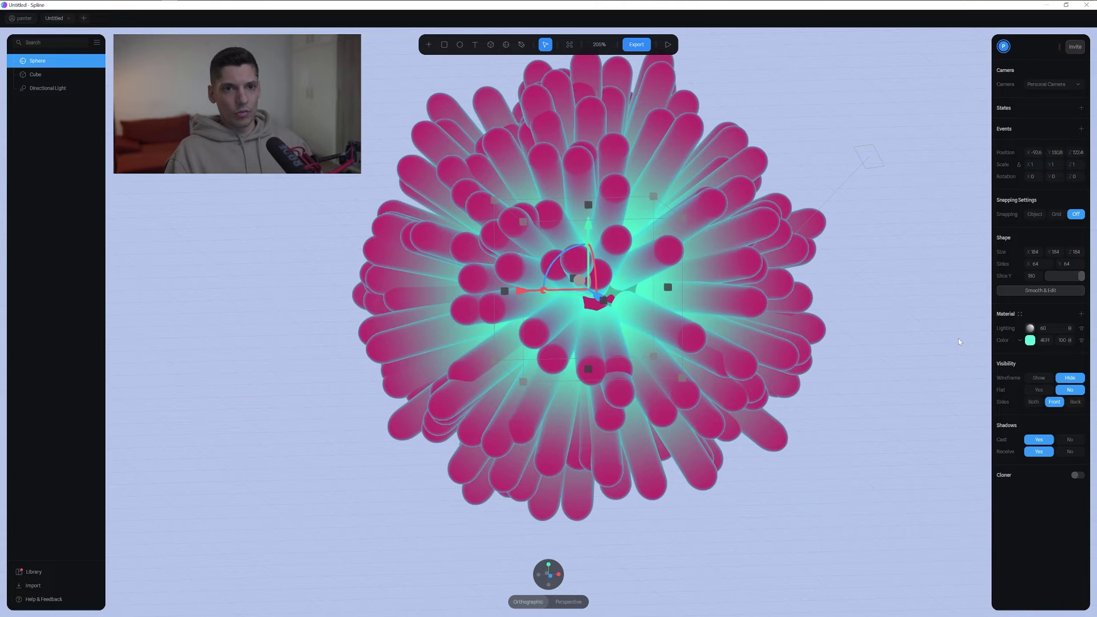
left_click(1081, 331)
left_click_drag(983, 350, 949, 365, "alt")
left_click(1030, 340)
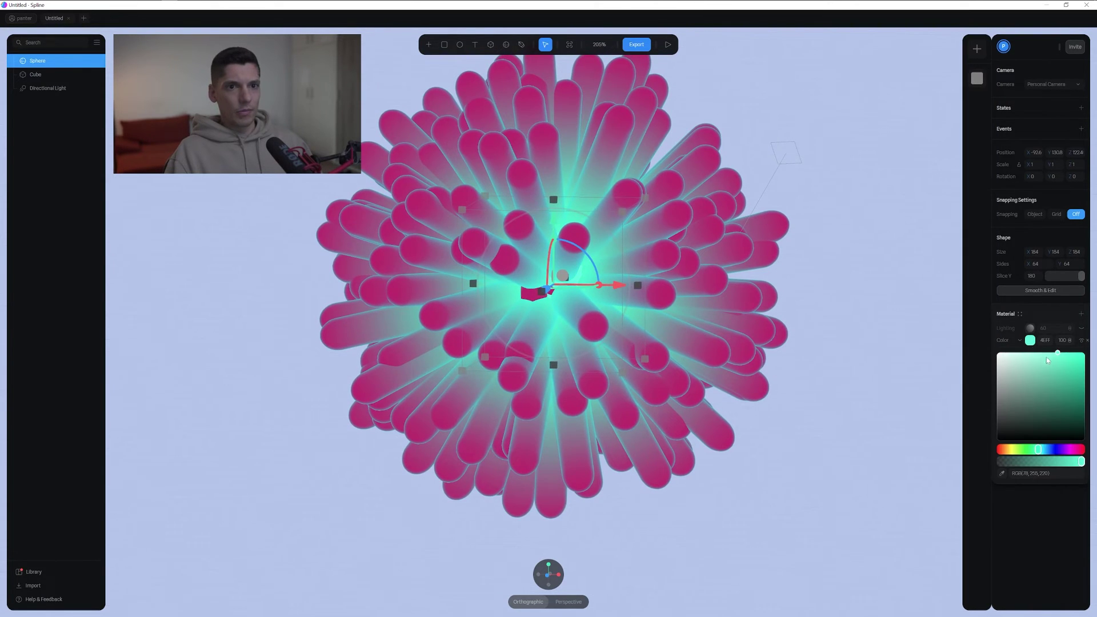
left_click_drag(1068, 358, 1077, 358)
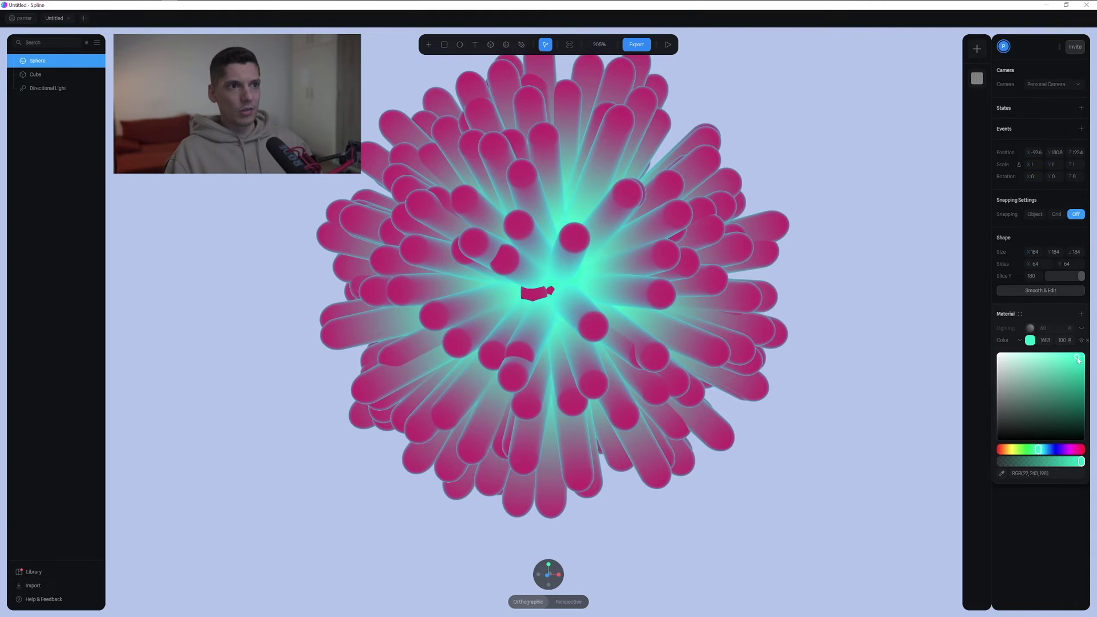
left_click_drag(818, 414, 786, 413, "alt")
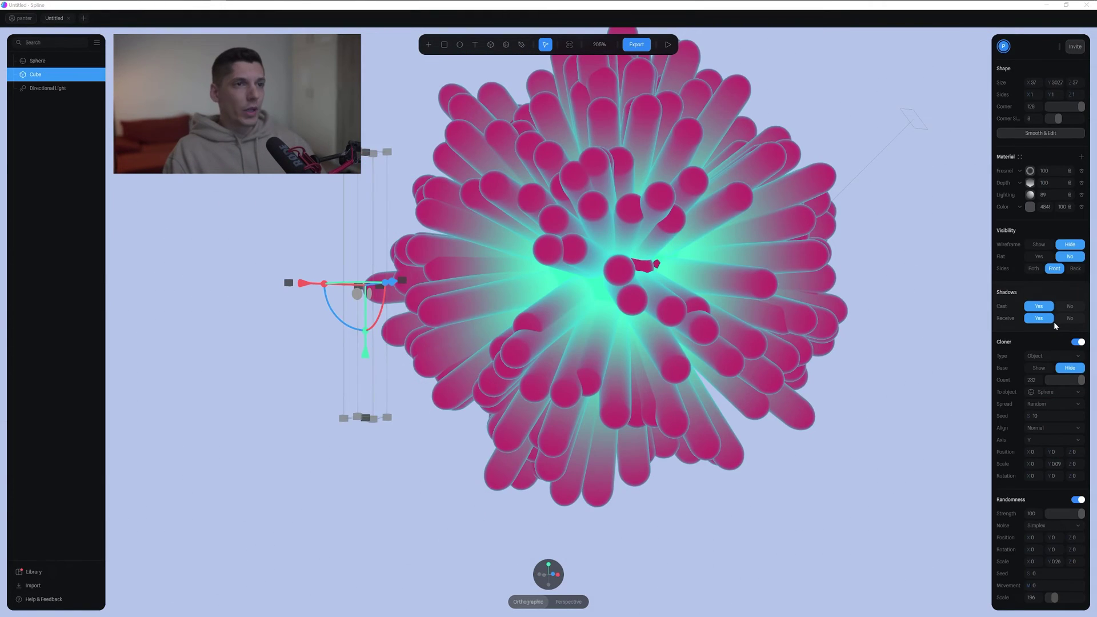
Add a new state to the bar and increase its Randomness movement in that state
scroll(1048, 358, "up", 3)
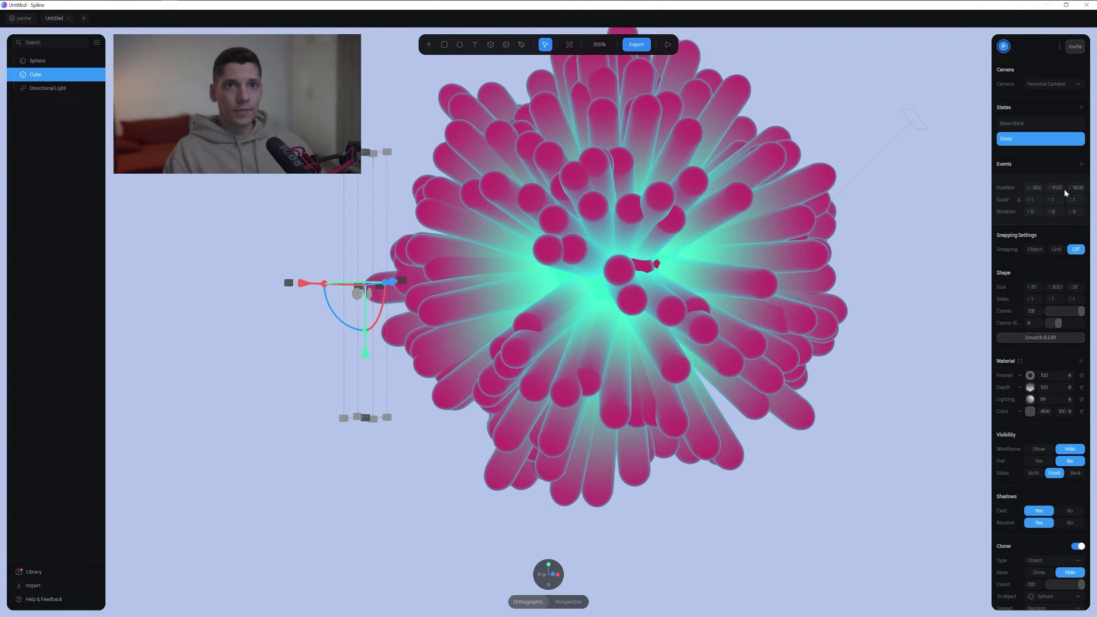
scroll(1059, 194, "down", 3)
scroll(1028, 437, "up", 1)
scroll(1028, 514, "down", 1)
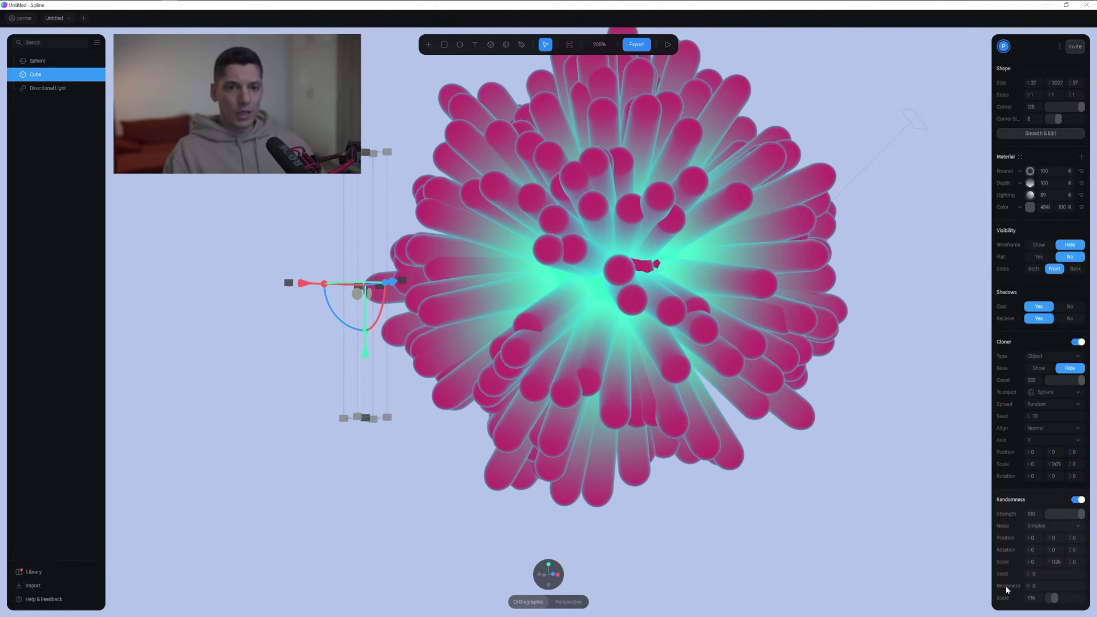
left_click(1036, 587)
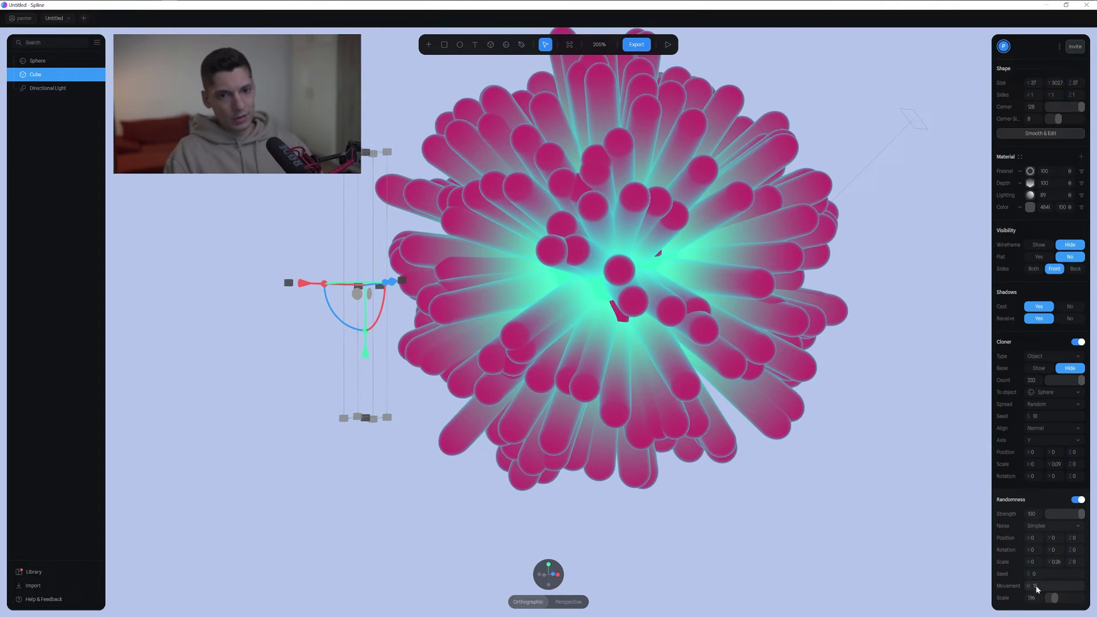
Add a Start event to the bar with a Linear transition to its new state and a longer duration
scroll(1054, 399, "up", 4)
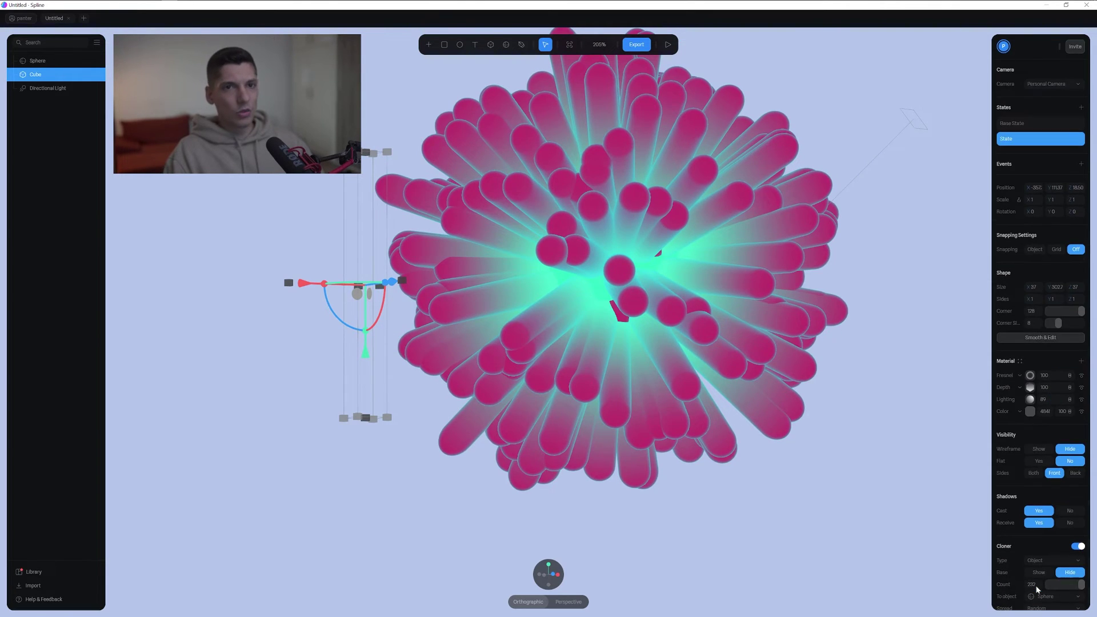
left_click(1080, 164)
left_click(931, 140)
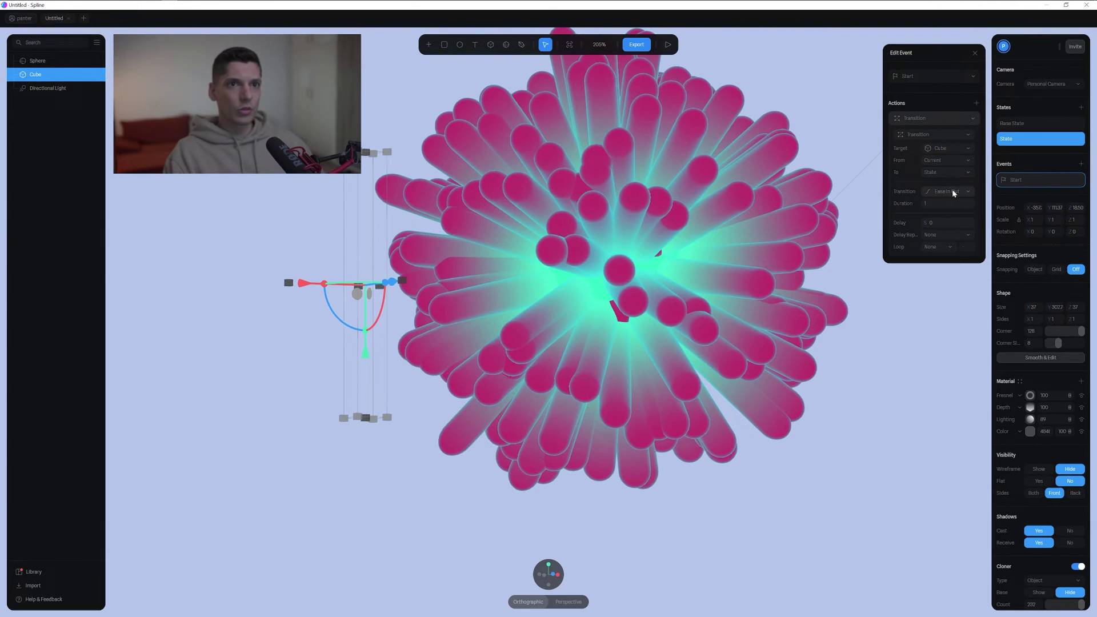
left_click(952, 192)
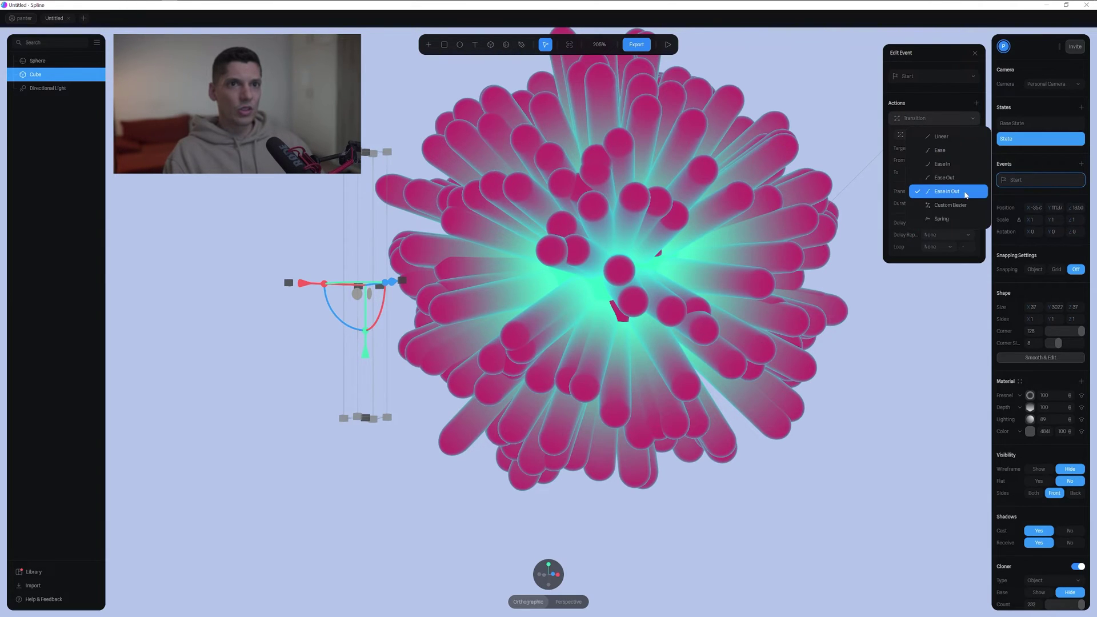
left_click(945, 136)
left_click(936, 204)
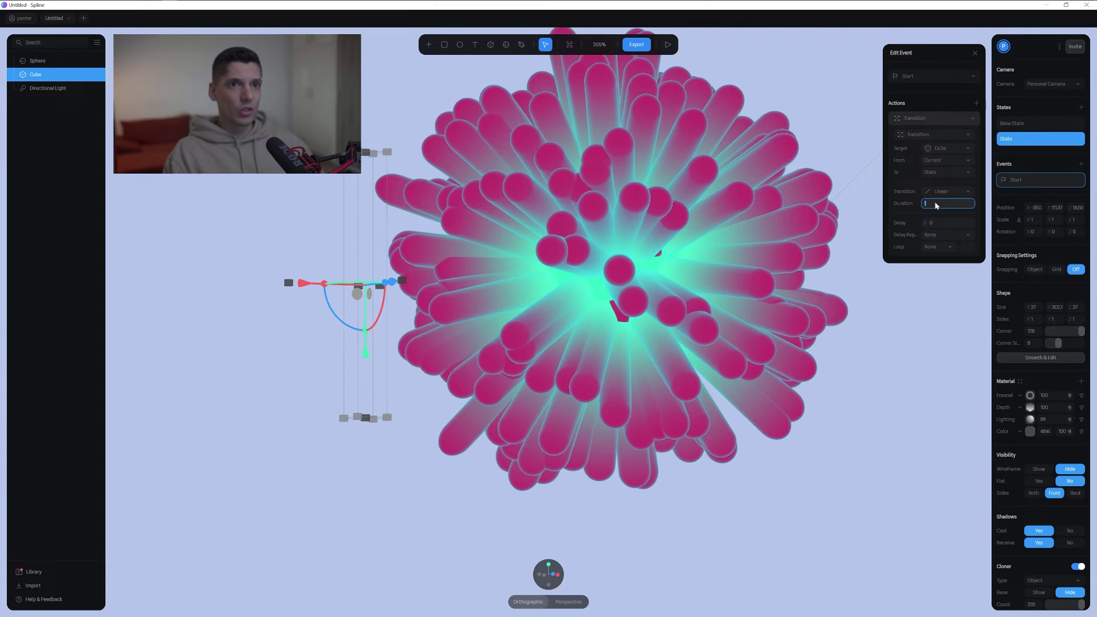
key("Return")
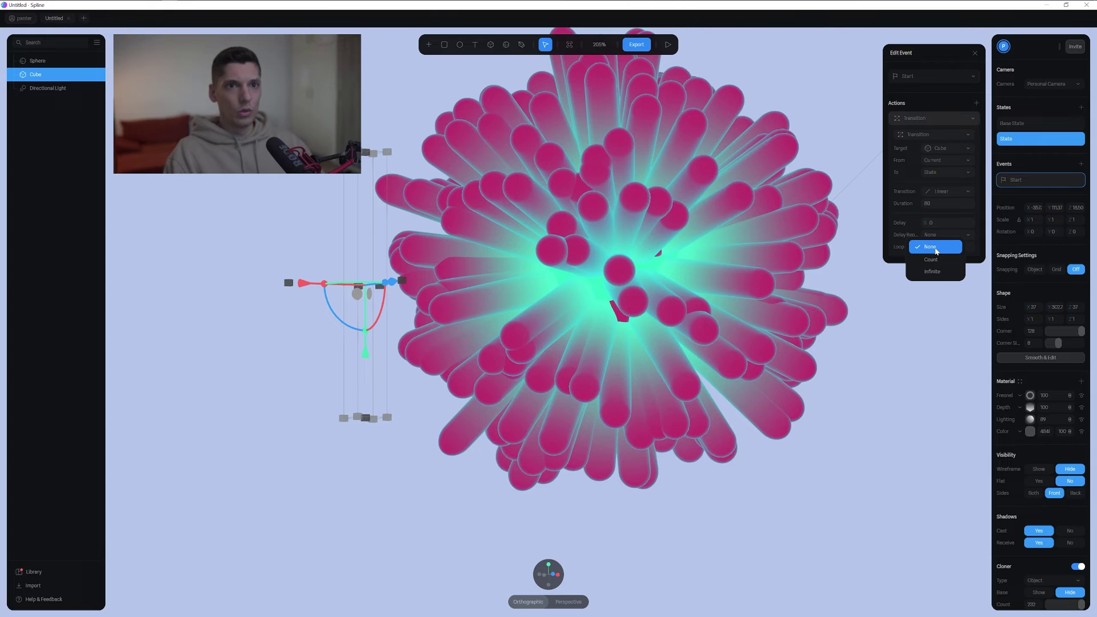
Make the transition loop infinitely with a Ping Pong cycle
left_click(936, 270)
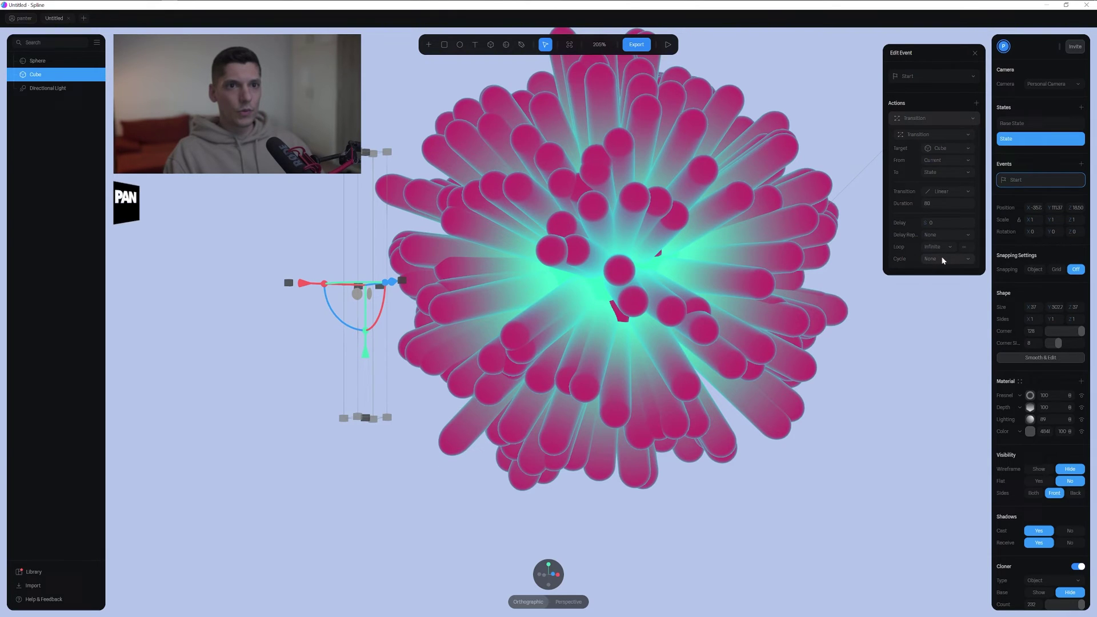
left_click(942, 261)
left_click(936, 276)
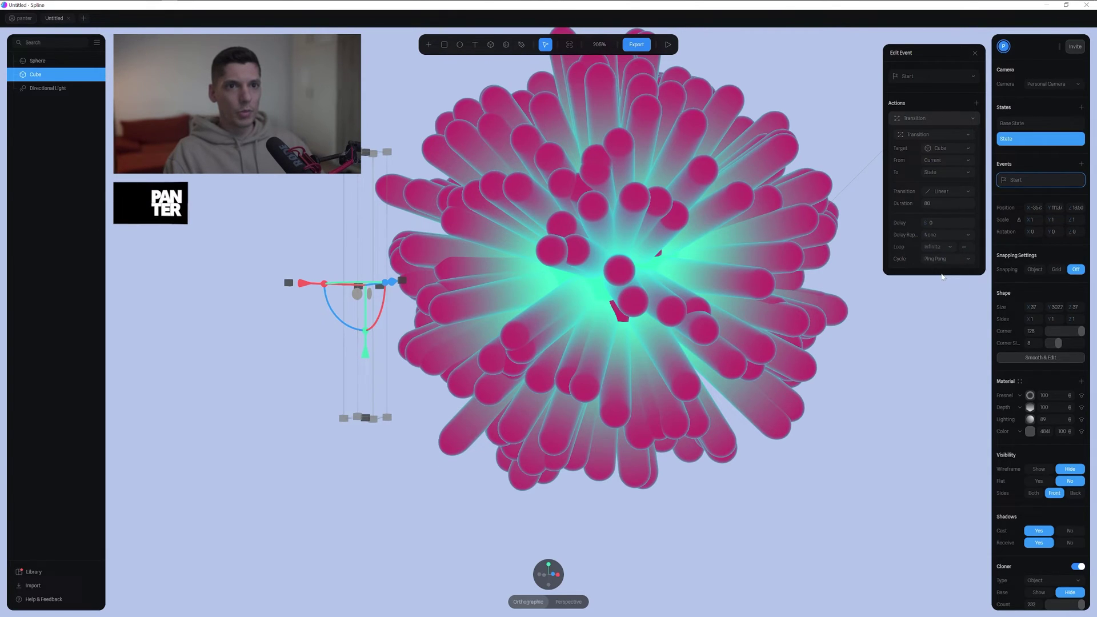
Preview the animation, set the transition's duration to 20 and replay it to check the speed
left_click(668, 44)
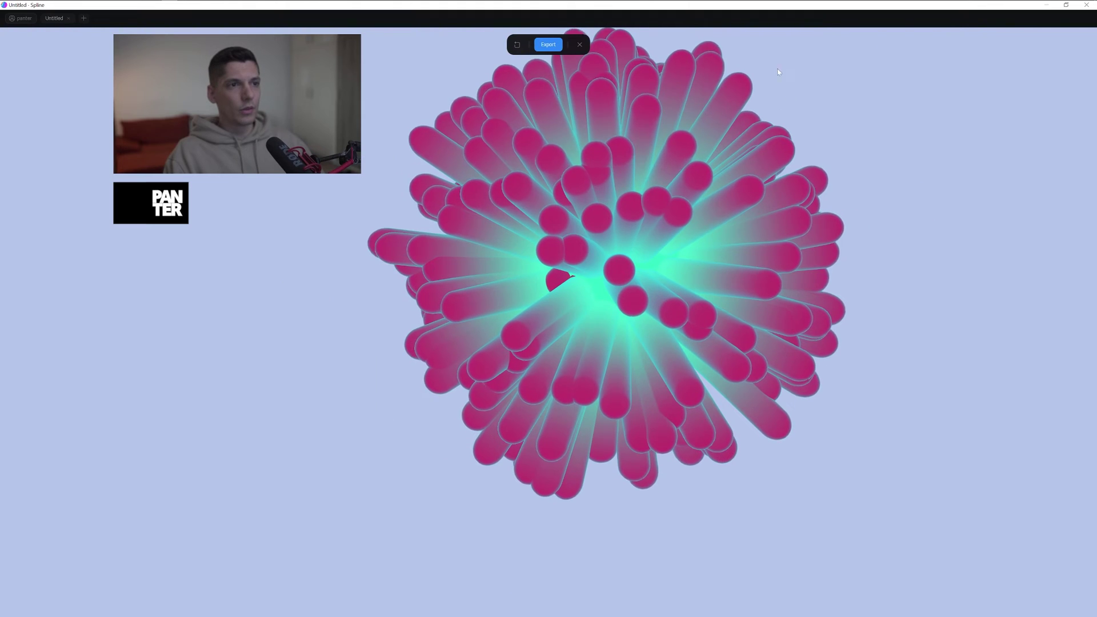
key("Escape")
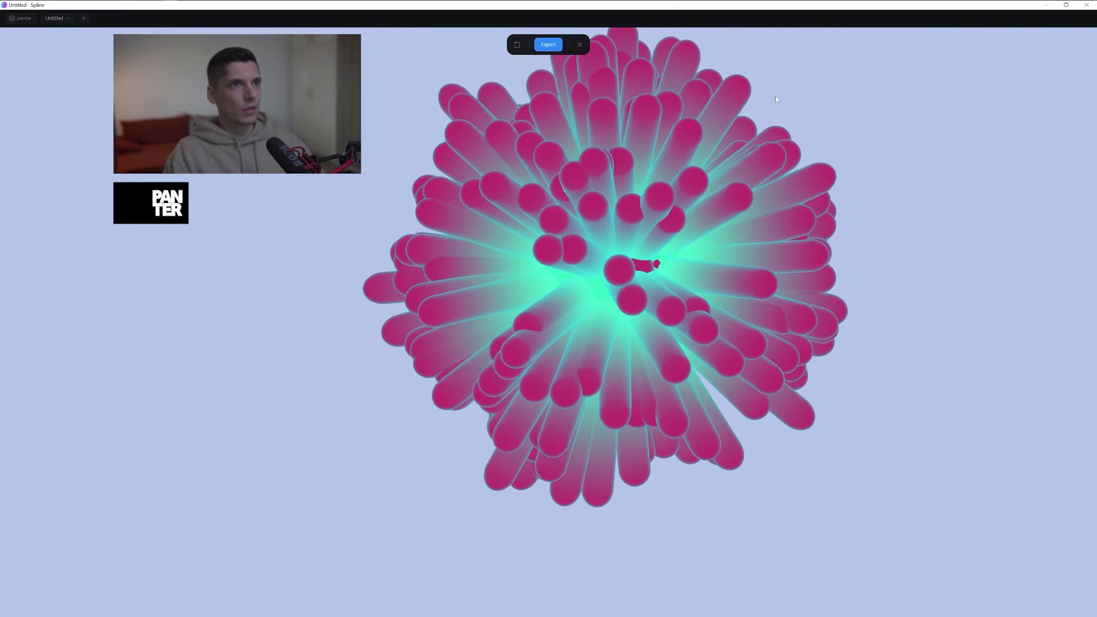
left_click(668, 44)
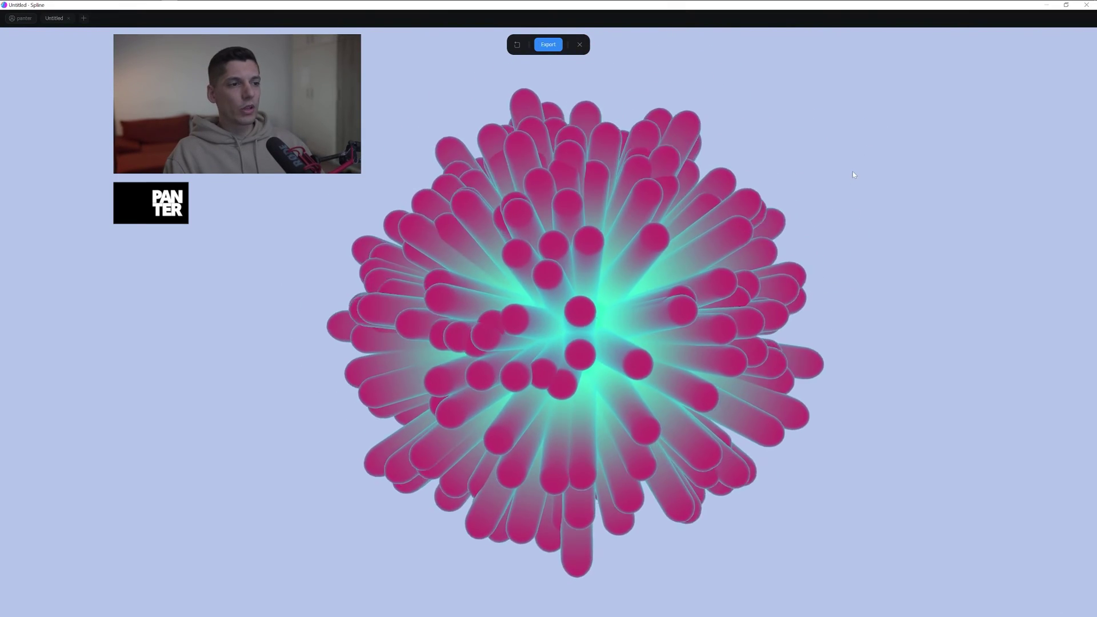
key("Escape")
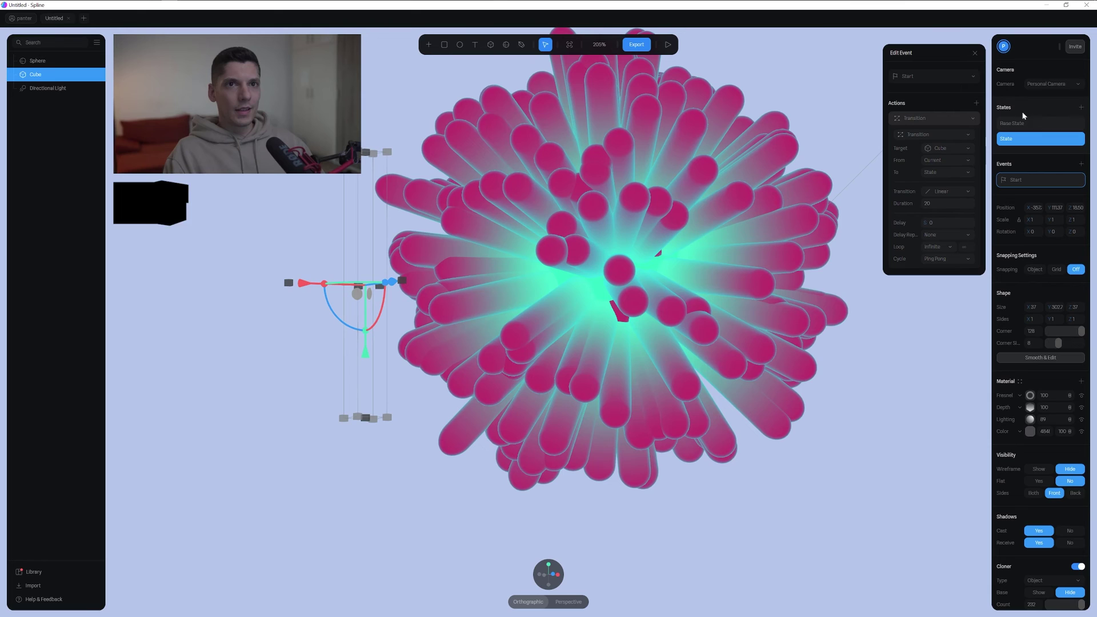
Switch to the bar's Base State and set the Randomness X and Z scale to 0.77 to vary the thickness
scroll(1040, 457, "down", 4)
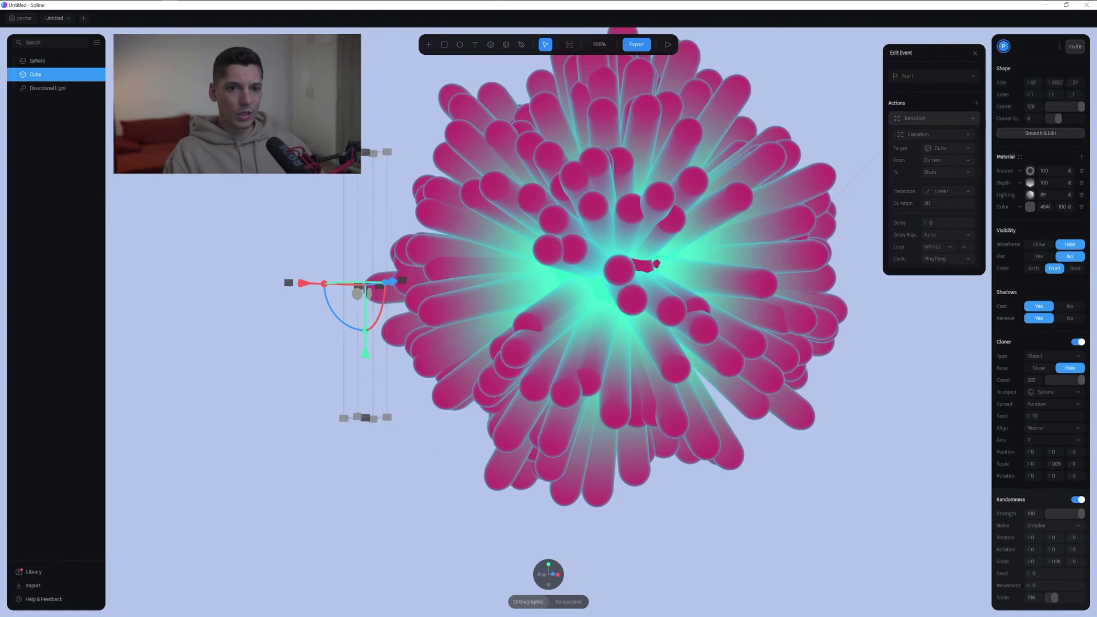
left_click_drag(1030, 561, 1061, 561)
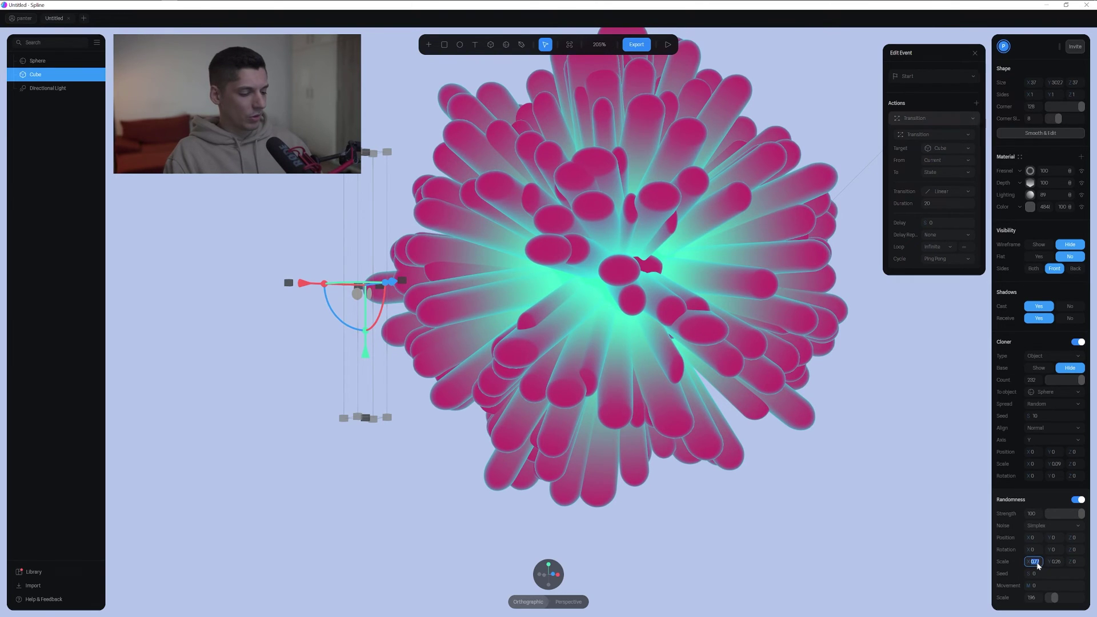
left_click(1077, 564)
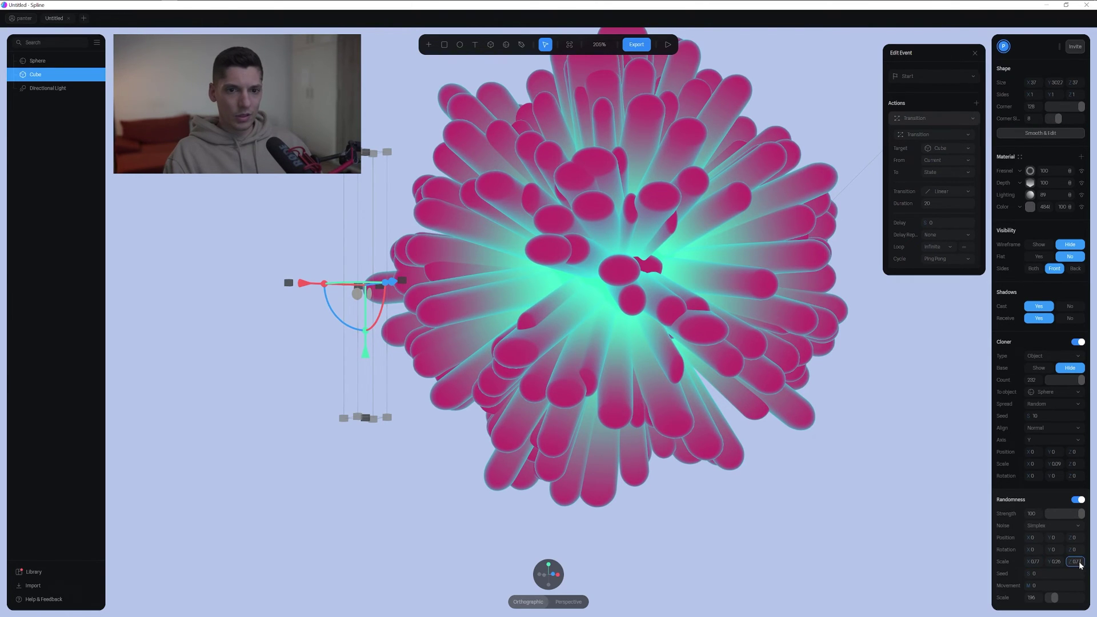
type("0.77")
key("Return")
Raise the Randomness X and Z scale in the Base State to 1.24 and preview the animation
scroll(737, 431, "down", 2)
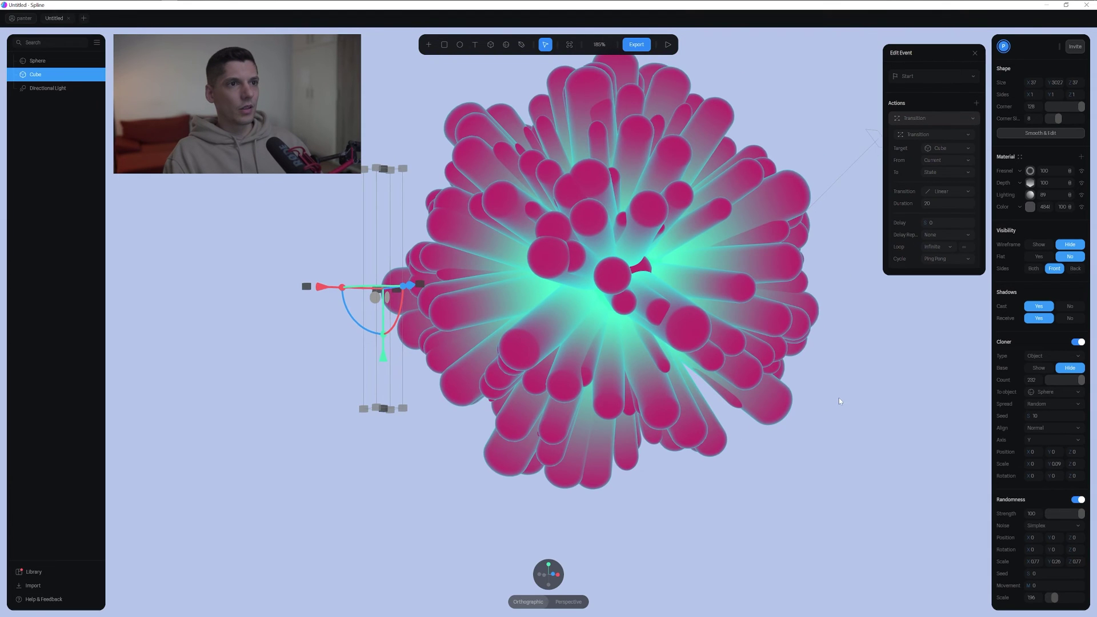
left_click_drag(1031, 561, 1048, 562)
left_click(1035, 561)
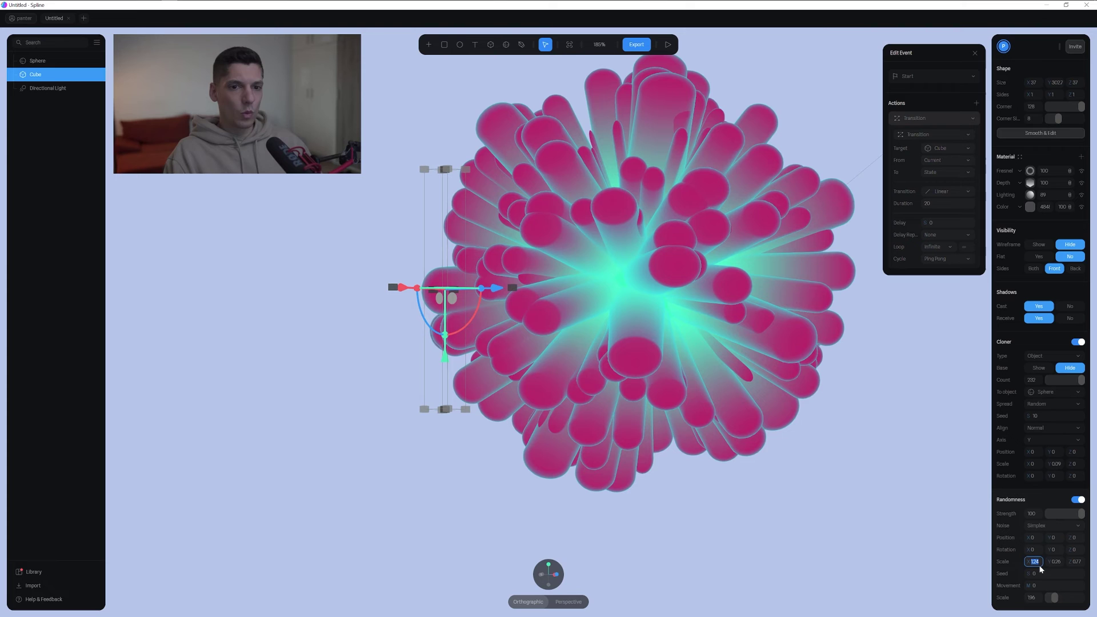
key("ctrl+c")
left_click(1067, 566)
key("ctrl+v")
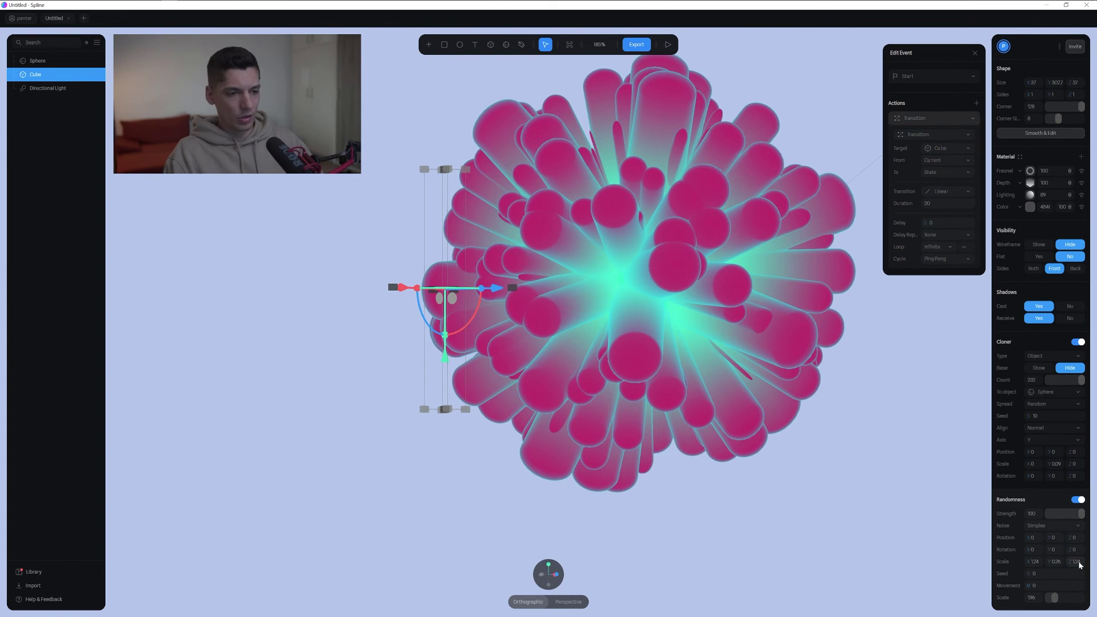
key("Return")
left_click(667, 44)
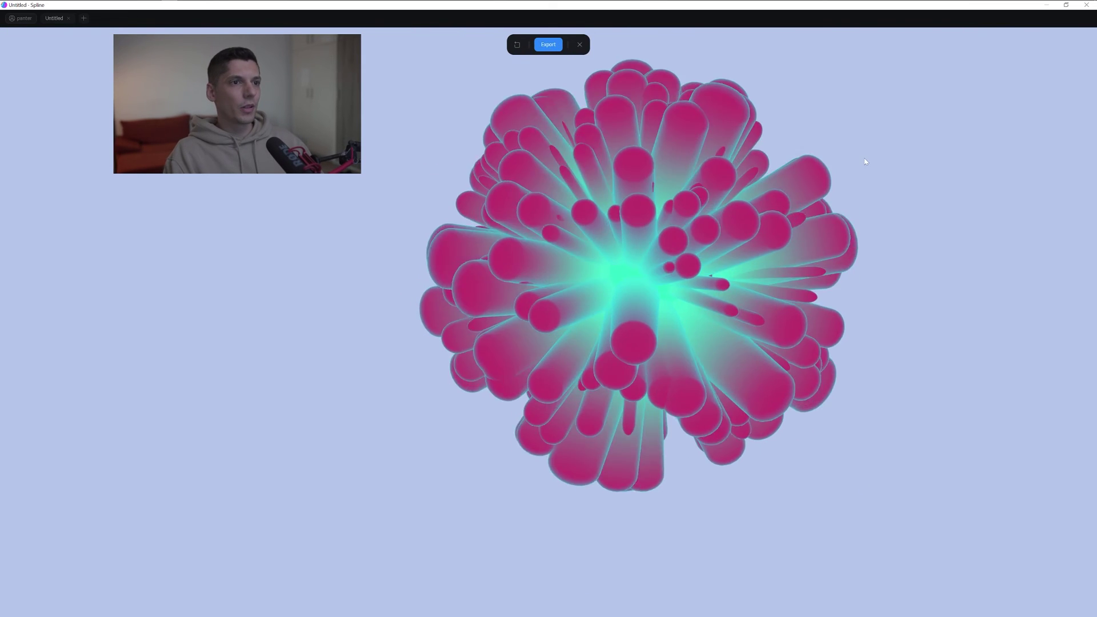